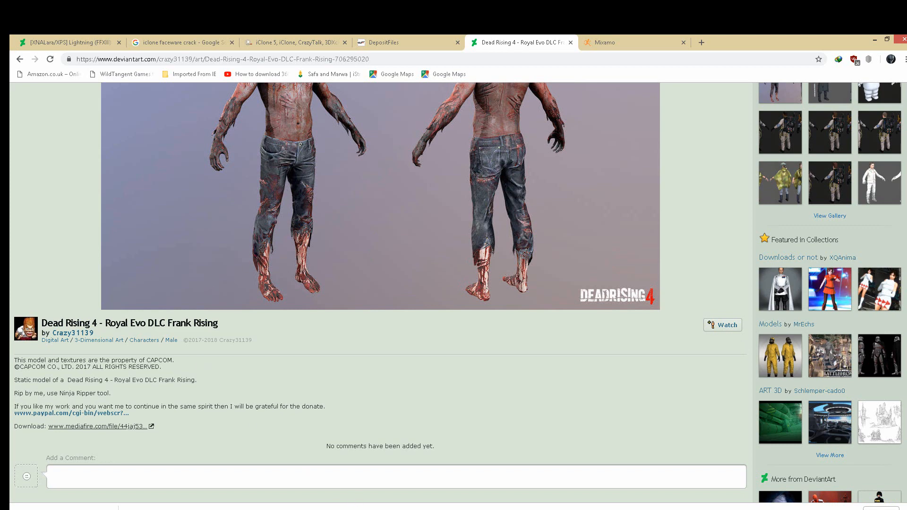
- Switch to 3DXchange and import ZOMBIE.fbx from the ZOMBIE download folder, with animation at 12 samples per second and smooth curve enabled
key(alt+Tab)
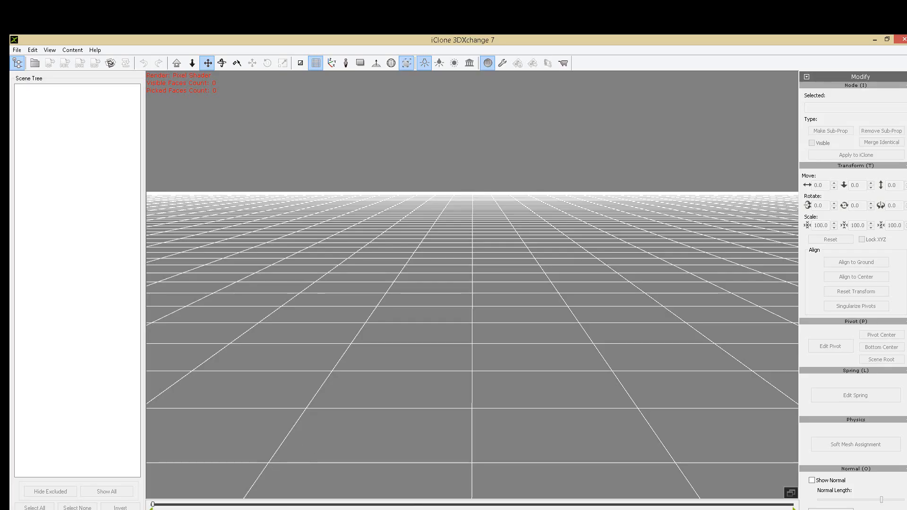
click(327, 509)
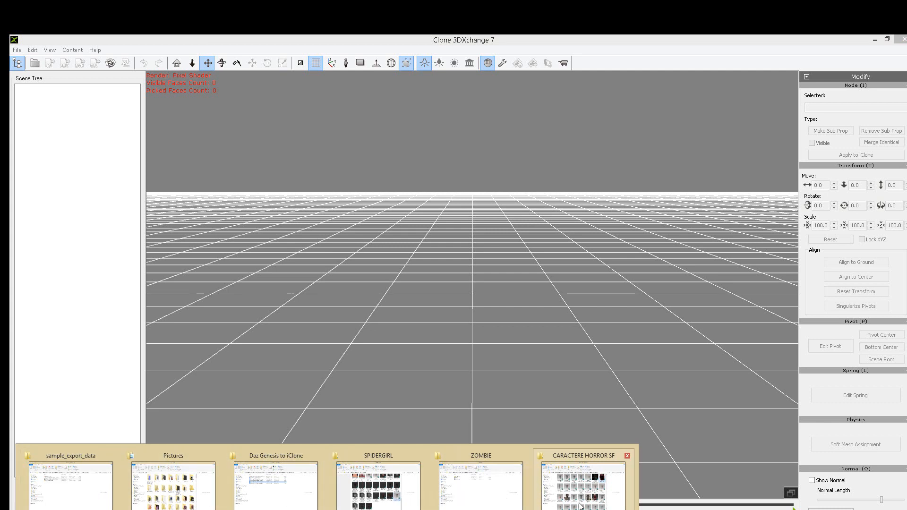
click(511, 500)
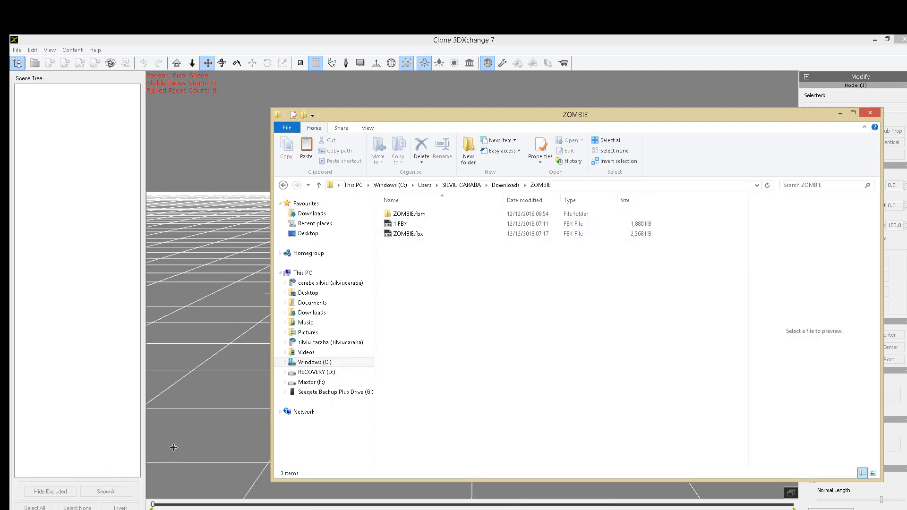
click(213, 481)
click(58, 509)
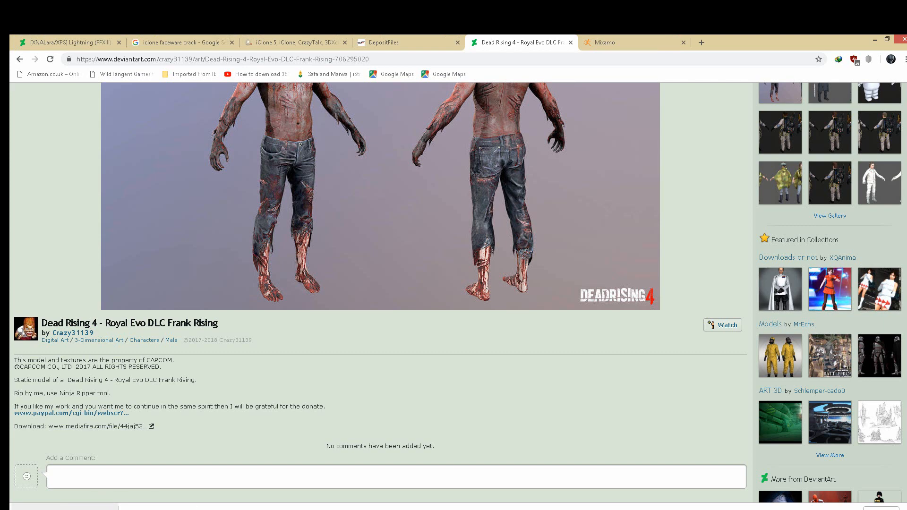
right_click(61, 507)
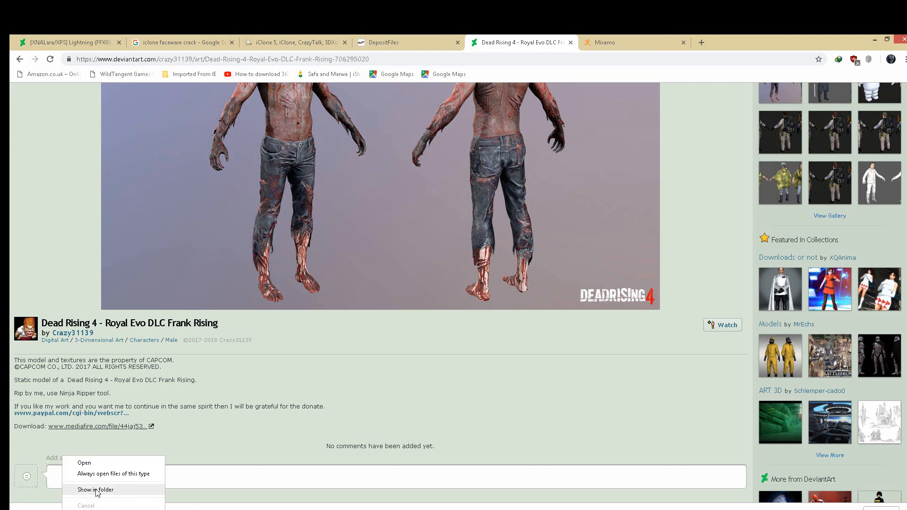
click(97, 489)
drag(406, 236, 469, 390)
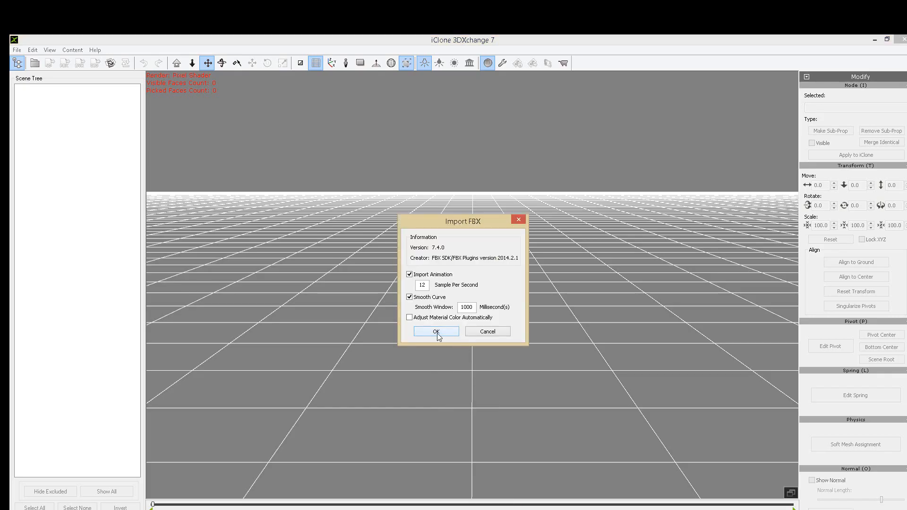
click(438, 333)
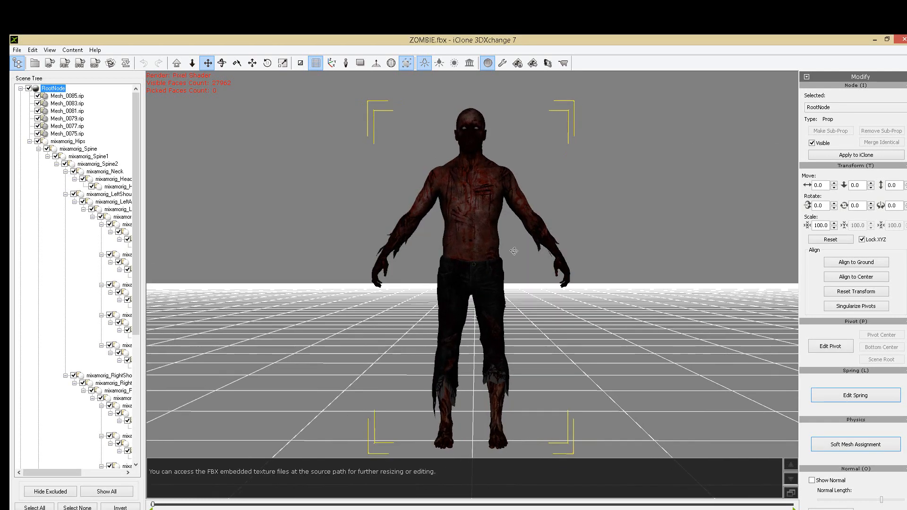
- Start converting the imported zombie prop to a non-standard character and look over its bone structure
scroll(810, 279, down, 6)
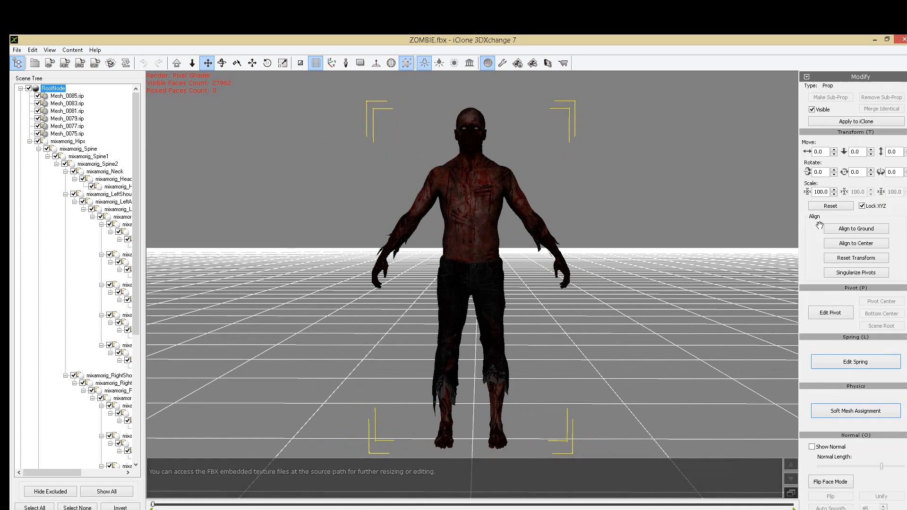
scroll(827, 135, down, 10)
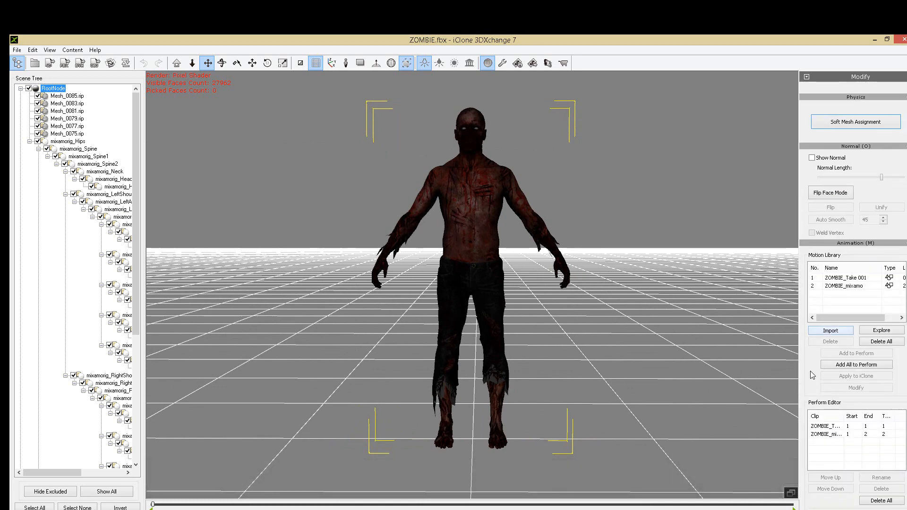
scroll(817, 374, down, 1)
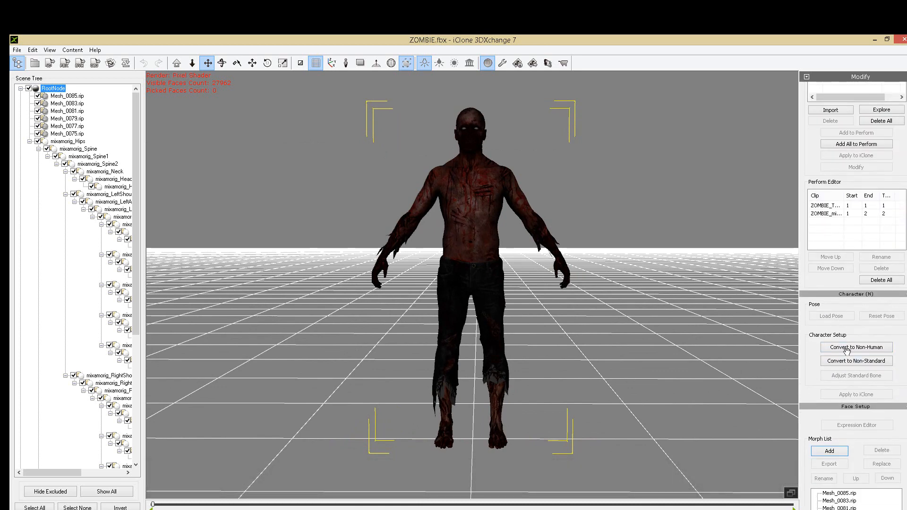
click(849, 361)
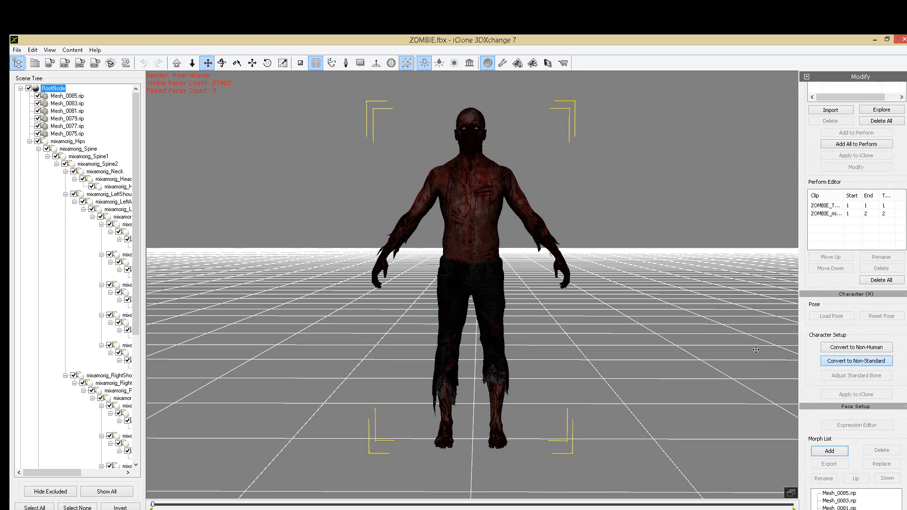
mouse_move(424, 267)
right_down()
mouse_move(487, 267)
mouse_move(425, 270)
right_up()
drag(487, 250, 485, 260)
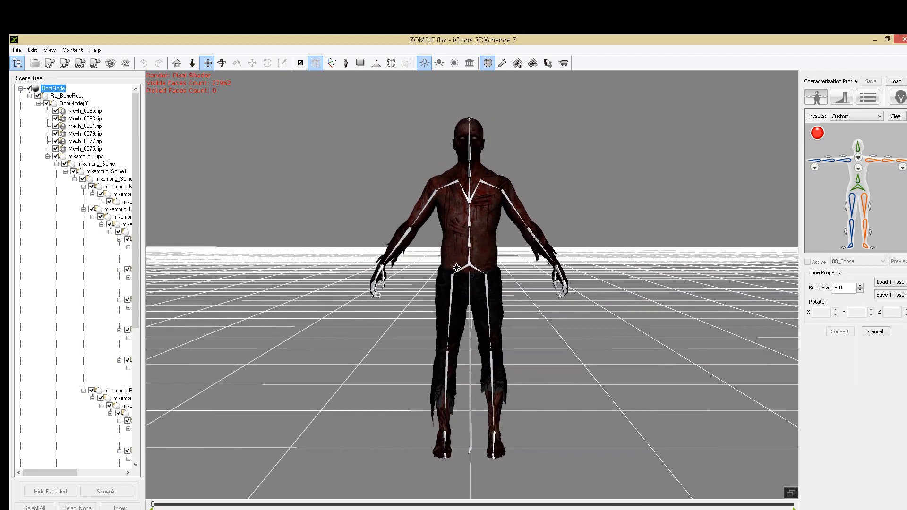
right_drag(458, 268, 464, 263)
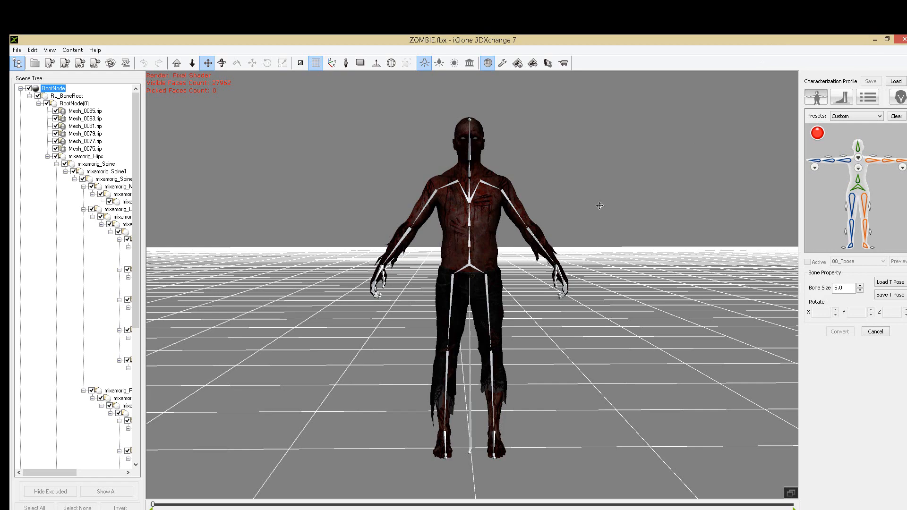
- Switch to 3ds Max and examine the textured zombie model from the front, first the full body and then the upper body
click(874, 40)
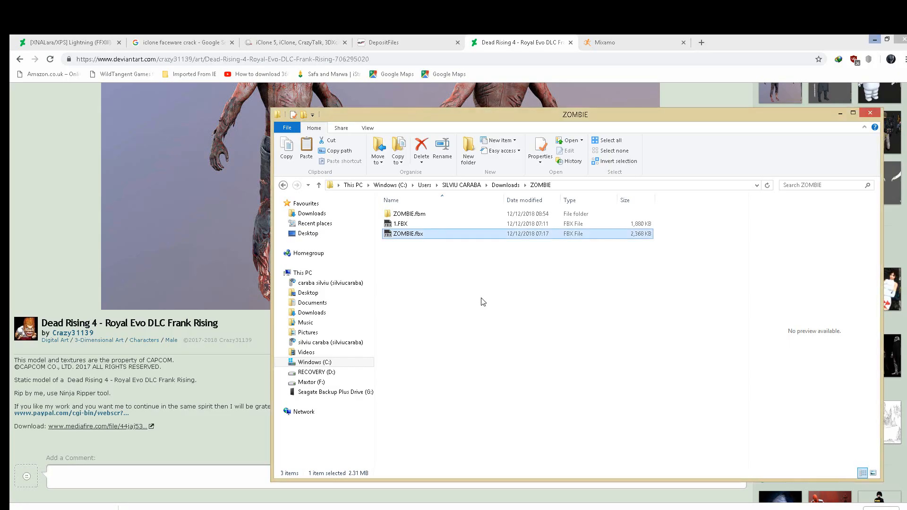
click(69, 244)
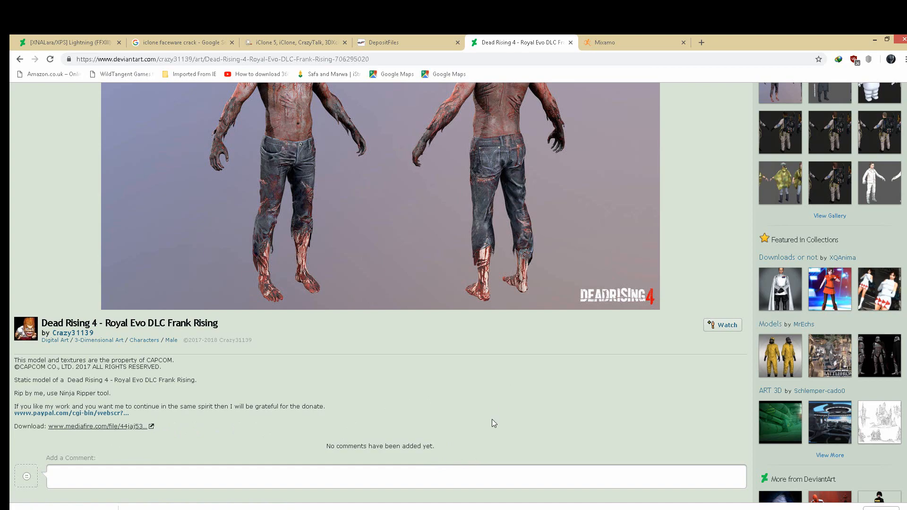
click(443, 509)
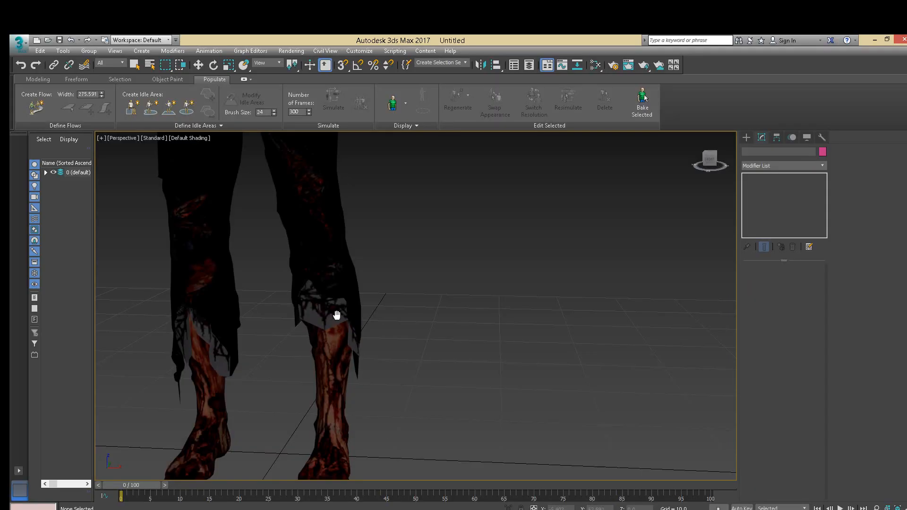
scroll(337, 315, down, 8)
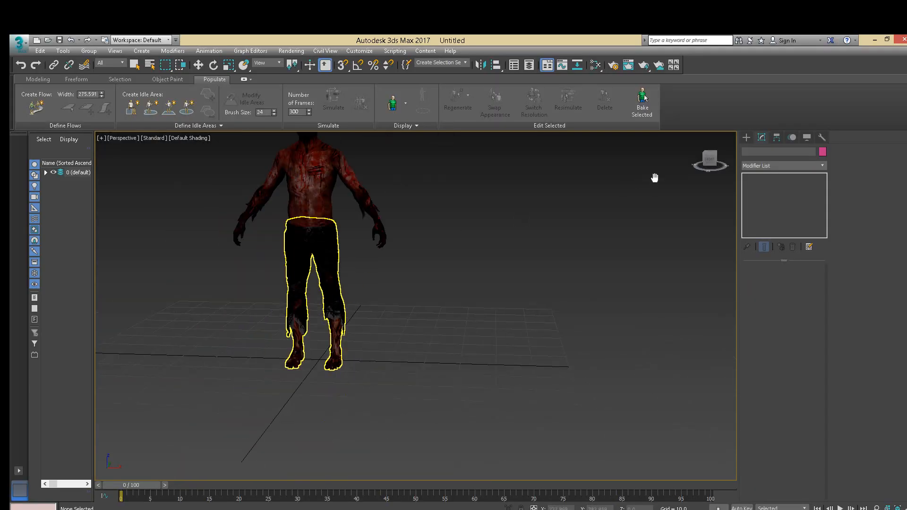
drag(534, 218, 628, 289)
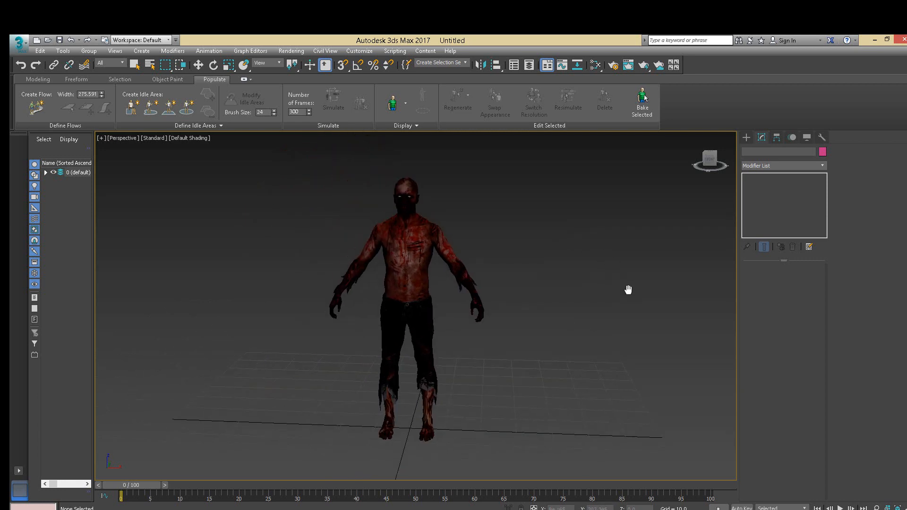
click(711, 159)
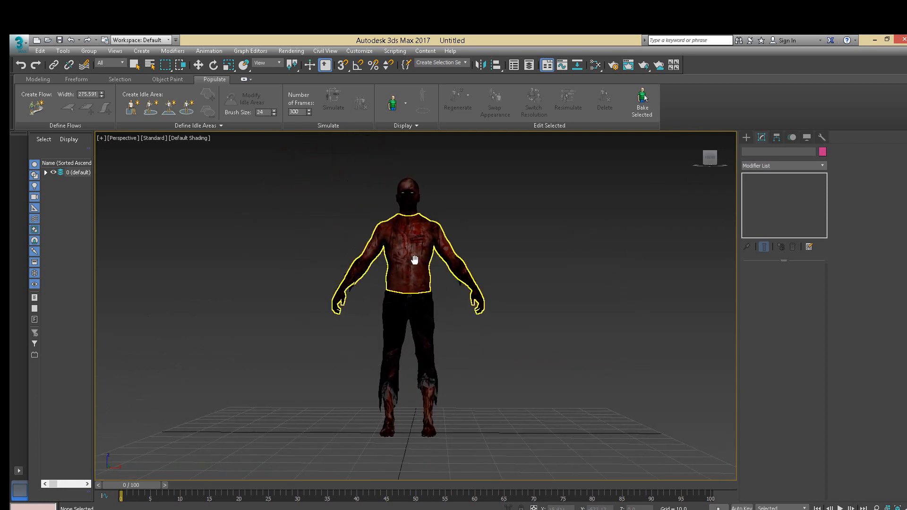
scroll(416, 264, down, 8)
scroll(437, 263, up, 8)
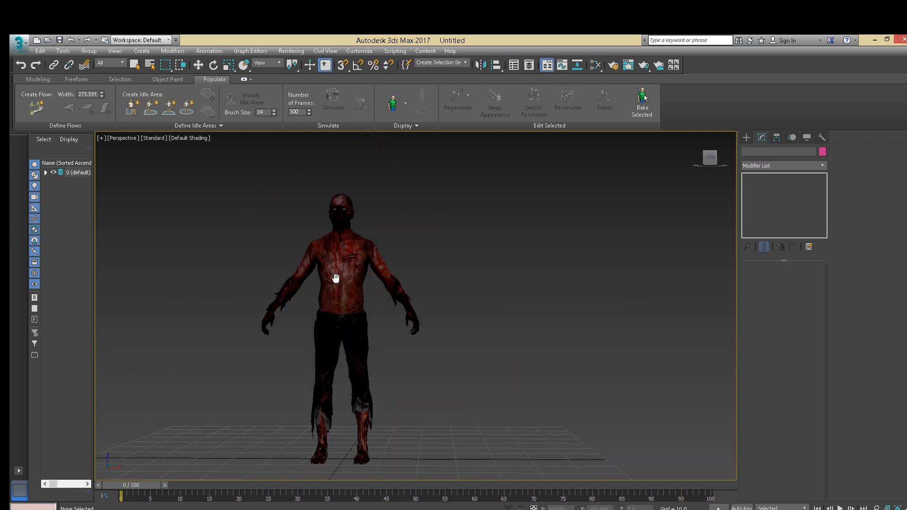
drag(335, 278, 428, 281)
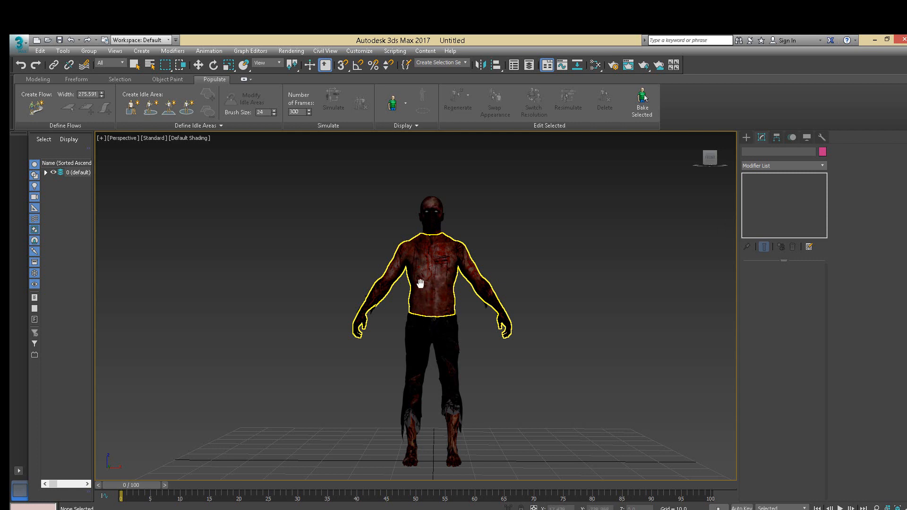
scroll(431, 278, up, 3)
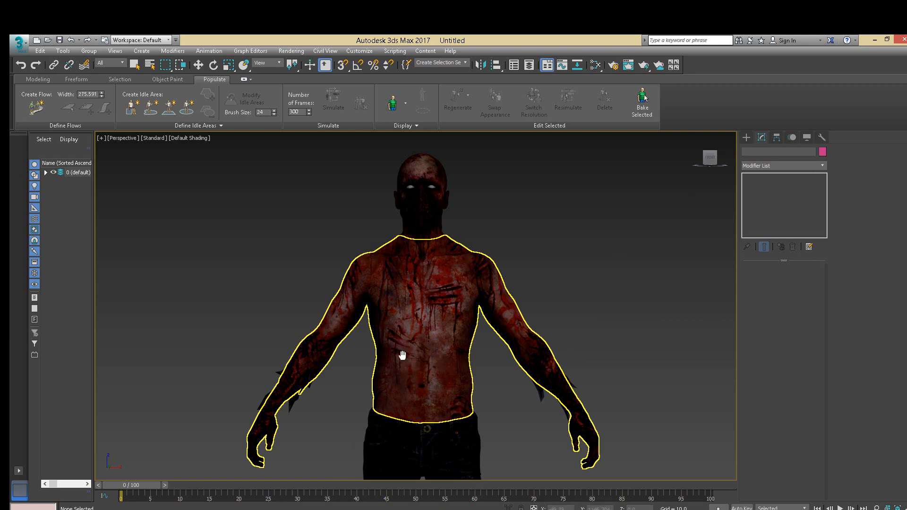
drag(710, 157, 670, 180)
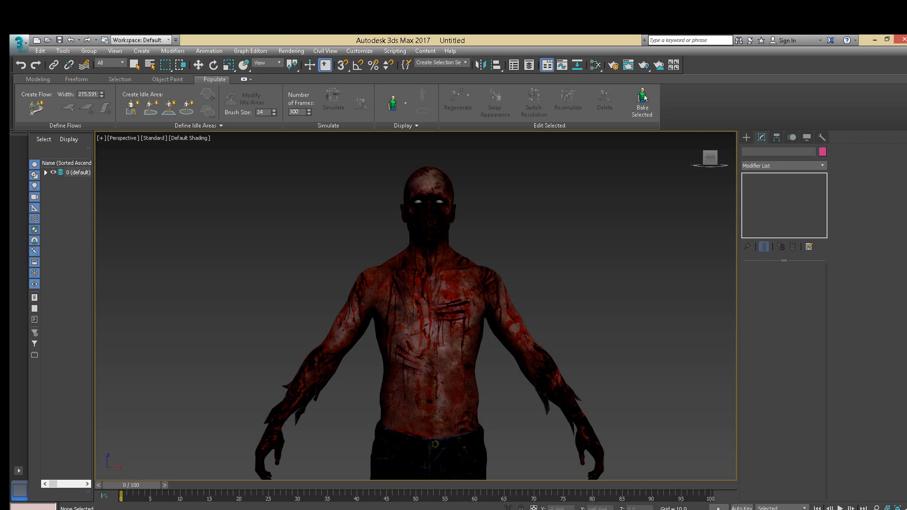
- Switch to the browser and view the uploaded zombie character on the Mixamo Characters page
mouse_move(377, 509)
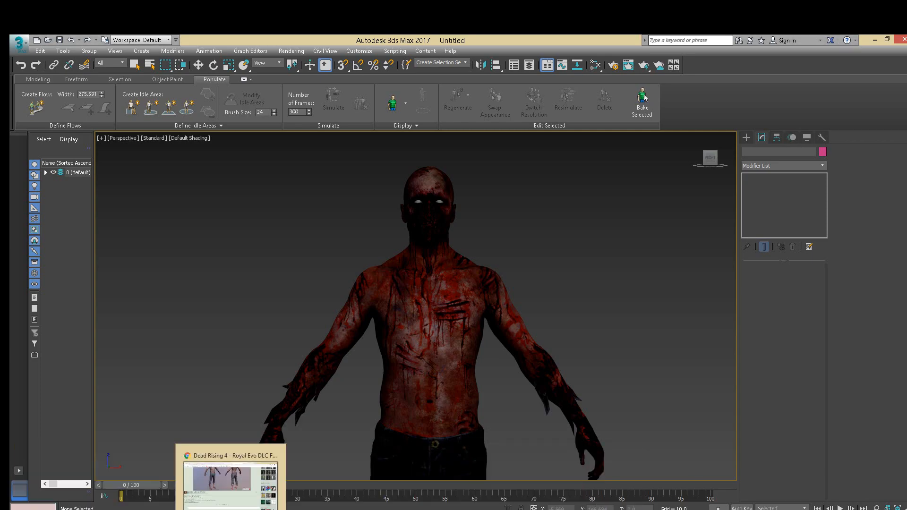
click(227, 472)
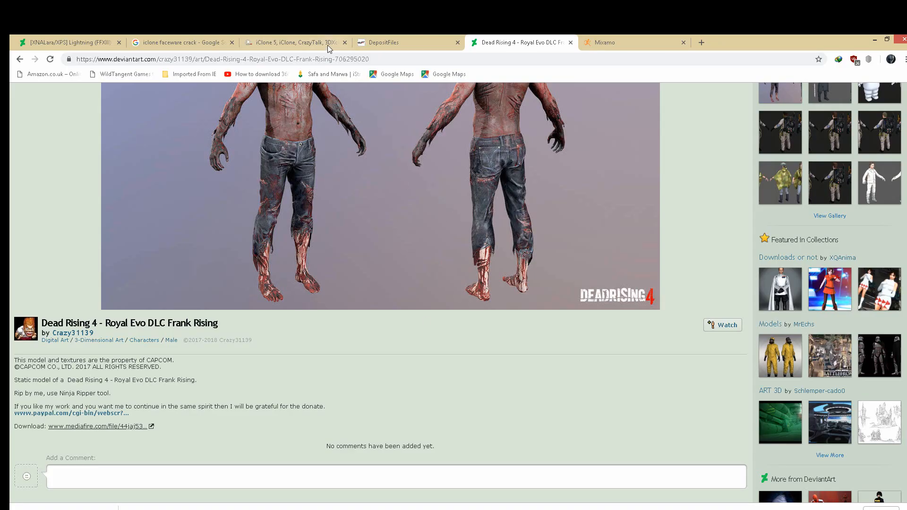
click(613, 44)
drag(573, 224, 597, 243)
scroll(600, 242, down, 5)
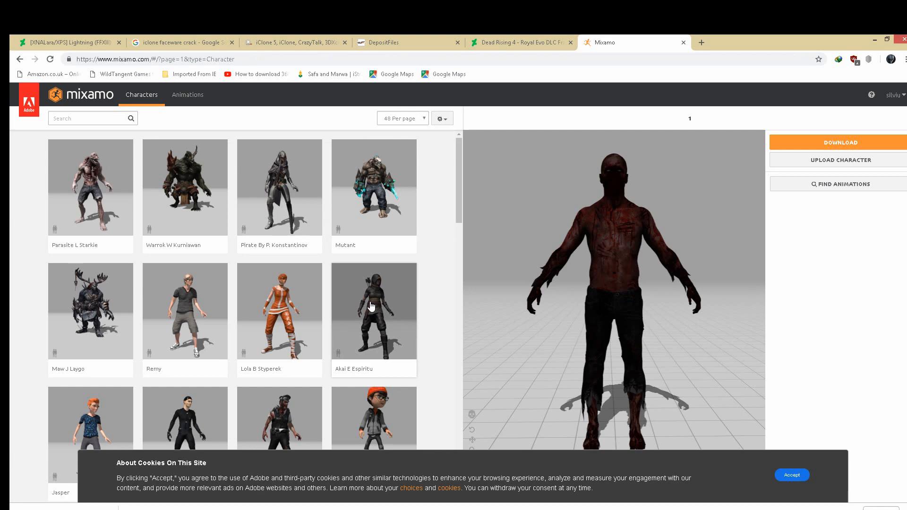
click(370, 302)
click(639, 225)
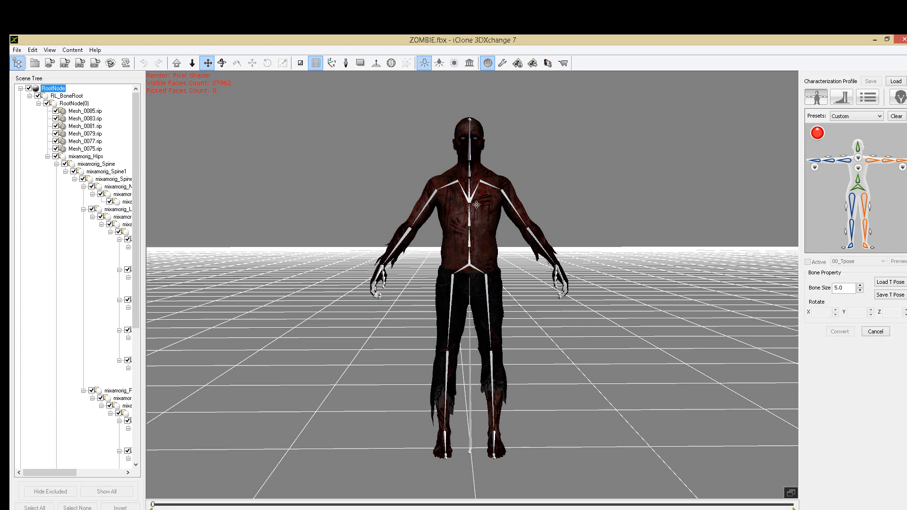
- Try the Maya Human-IK preset on the zombie's bones in 3DXchange, inspect the mapping, and discard the character conversion
middle_drag(476, 204, 470, 226)
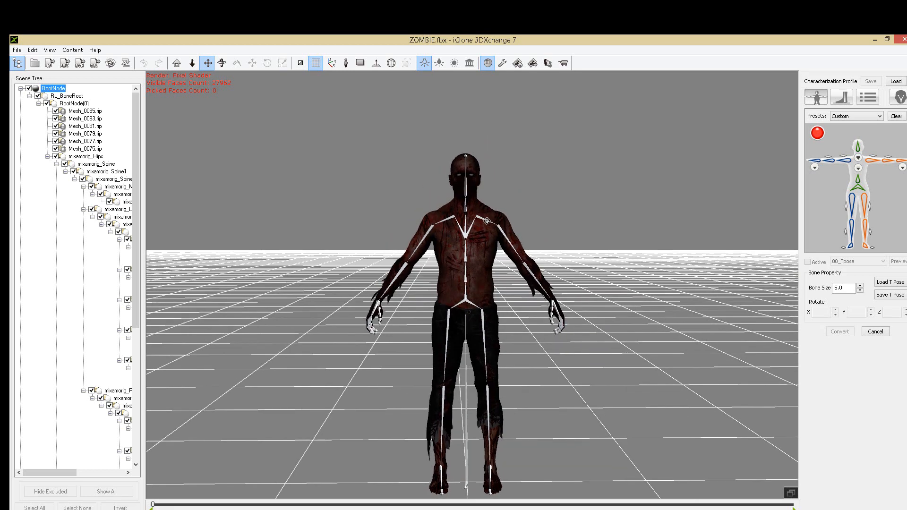
click(875, 116)
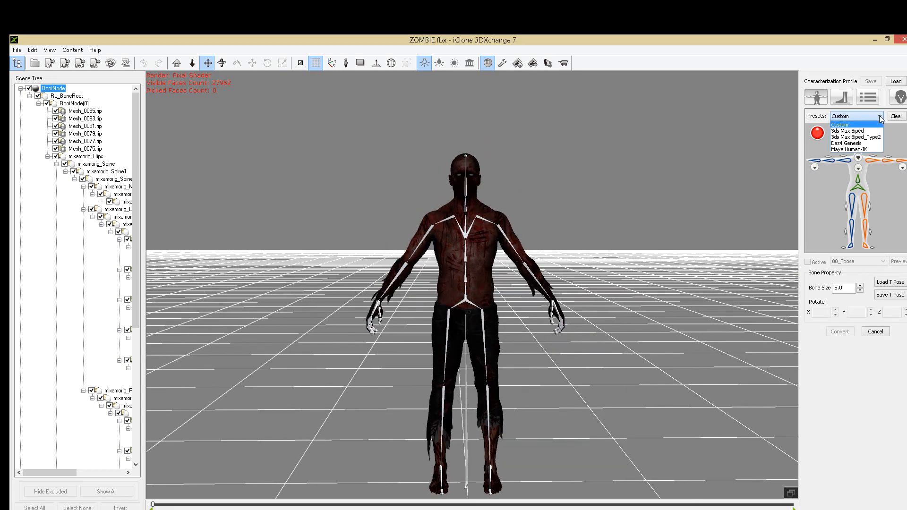
click(862, 149)
right_drag(375, 326, 493, 346)
right_drag(485, 261, 336, 258)
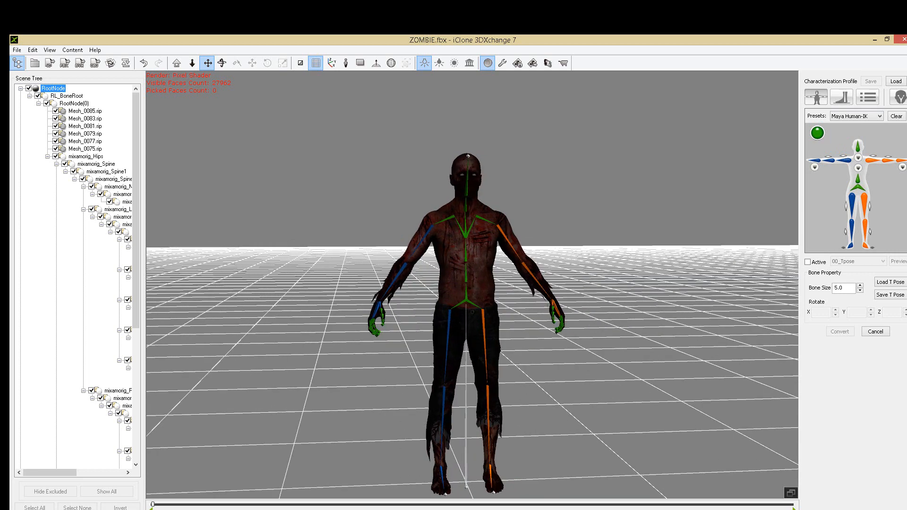
mouse_move(494, 509)
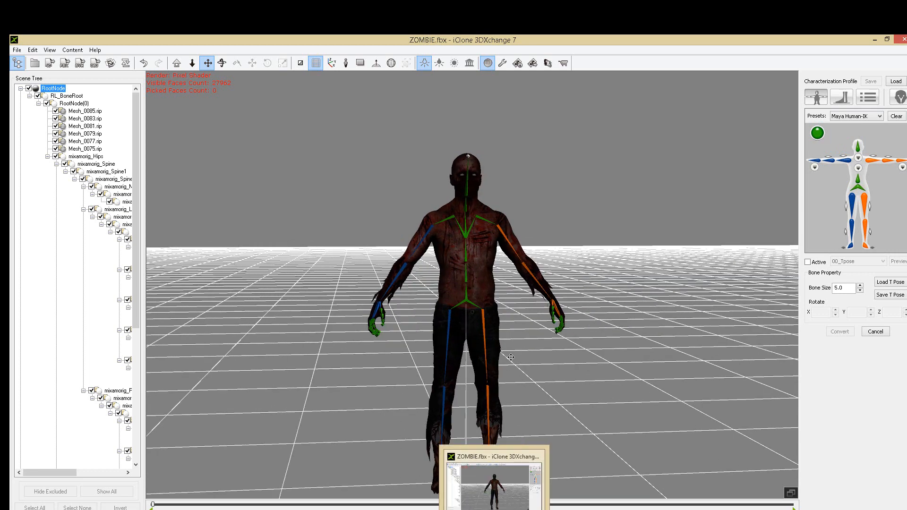
right_drag(511, 357, 539, 327)
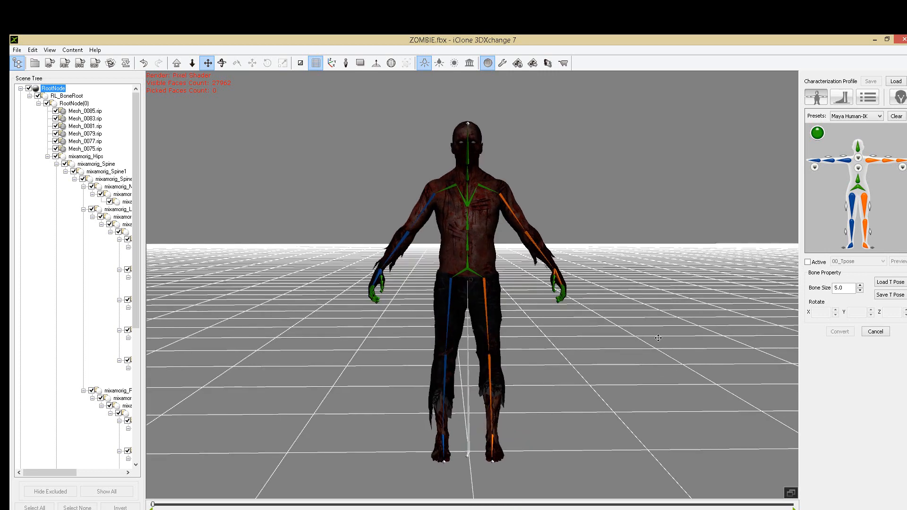
click(875, 332)
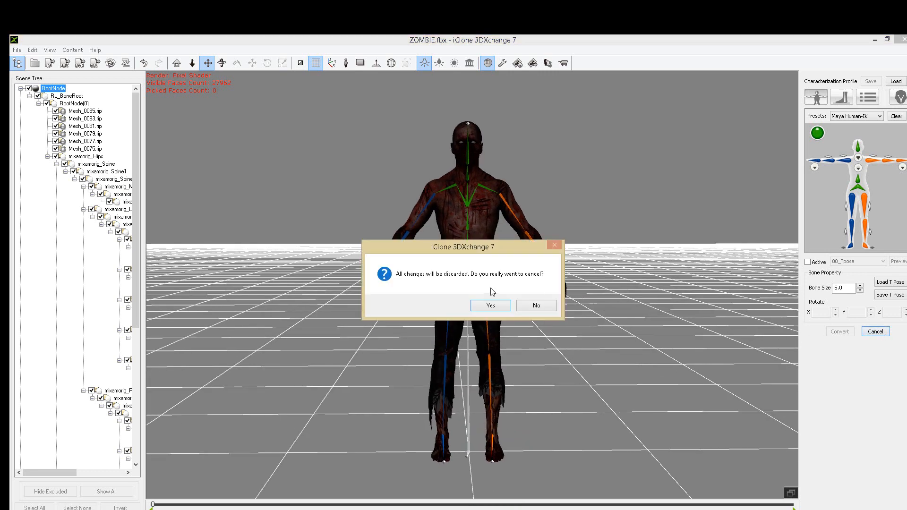
click(490, 304)
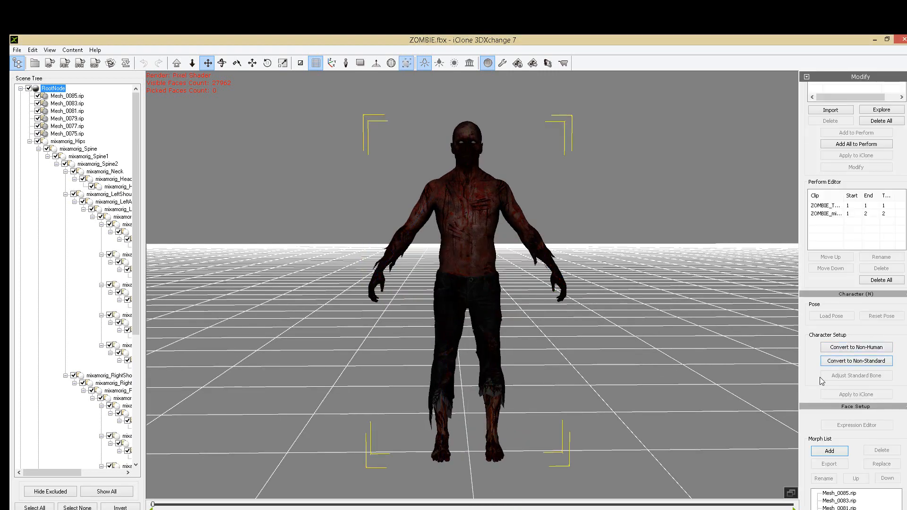
- Select the zombie's head mesh, view the OBJ mesh export dialog, and close it without saving
scroll(822, 381, down, 8)
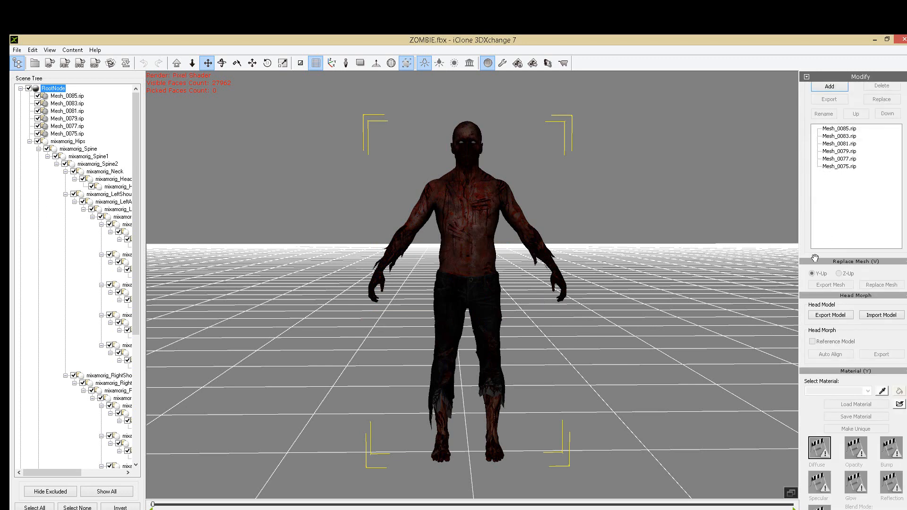
click(467, 254)
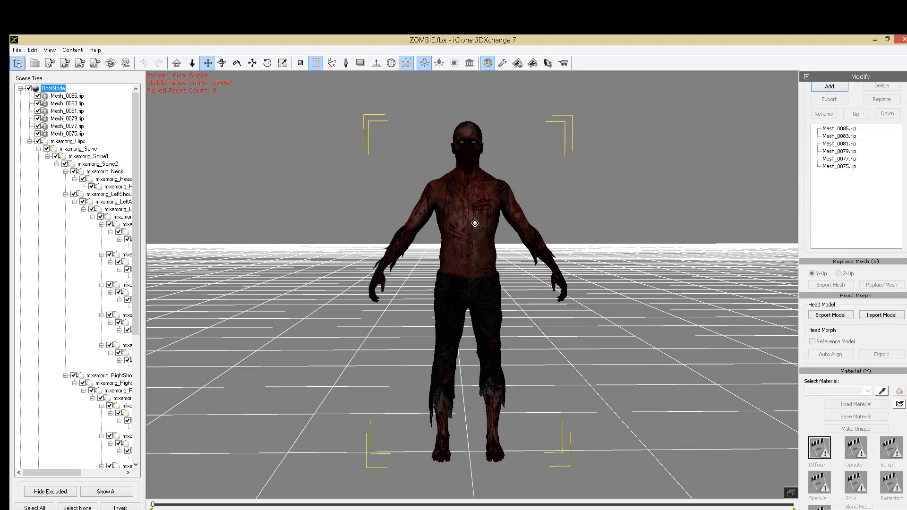
click(462, 136)
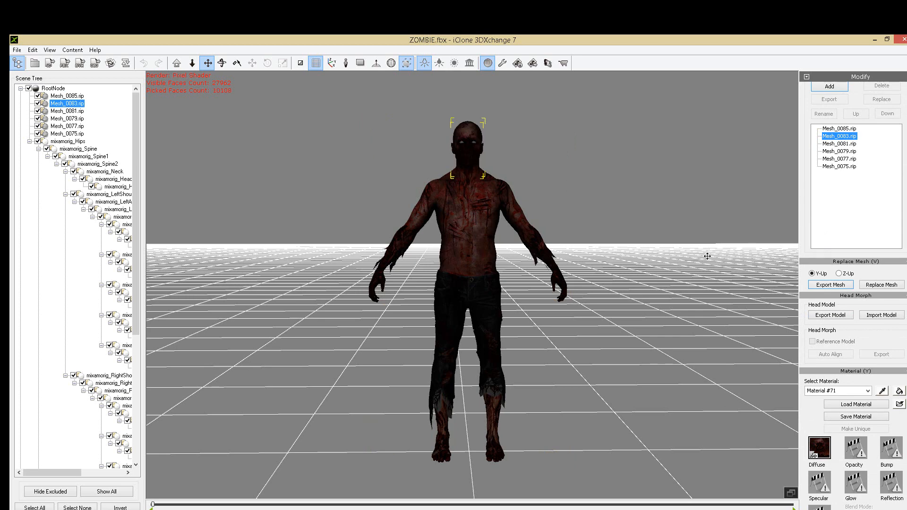
click(830, 285)
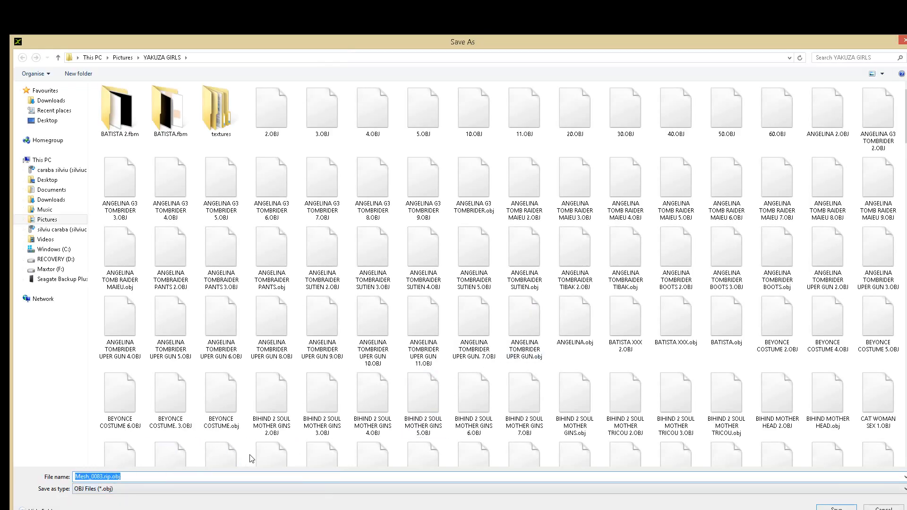
click(903, 41)
- Examine the zombie's head and shoulders close up in the 3DXchange viewport
scroll(625, 249, up, 10)
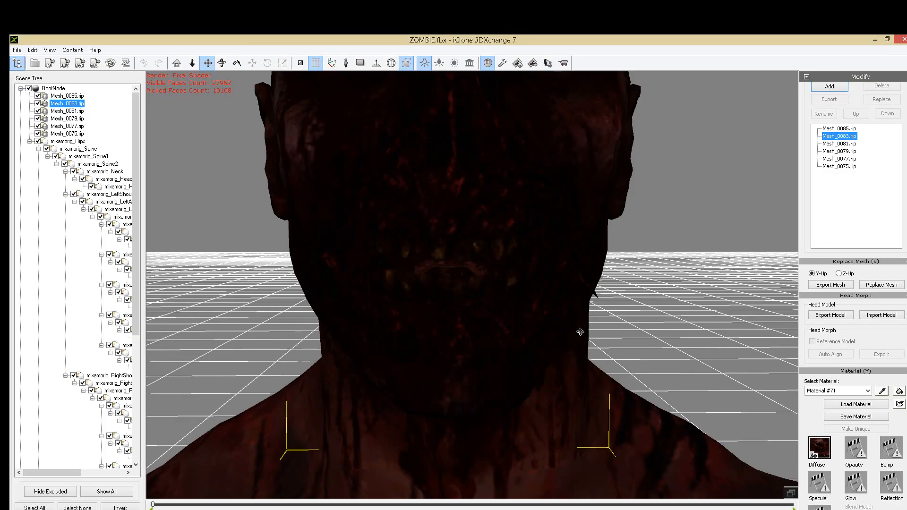
scroll(580, 332, down, 5)
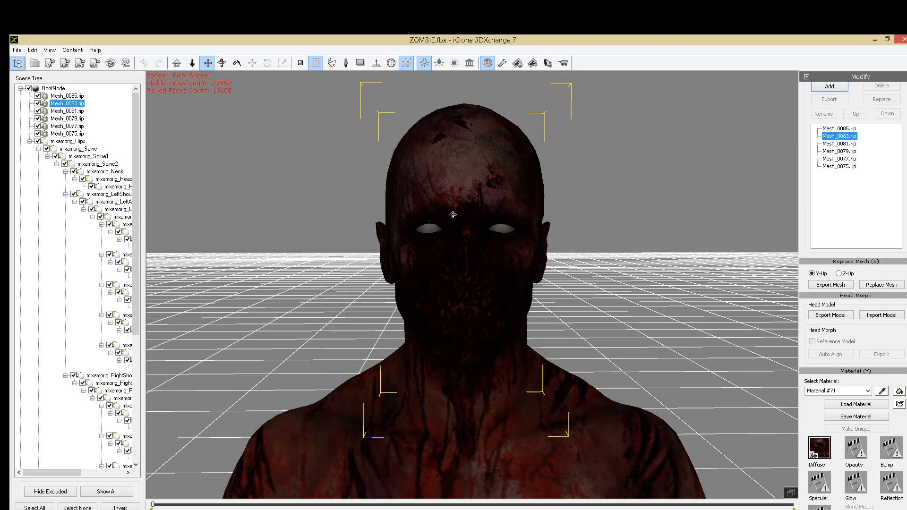
middle_drag(481, 261, 505, 266)
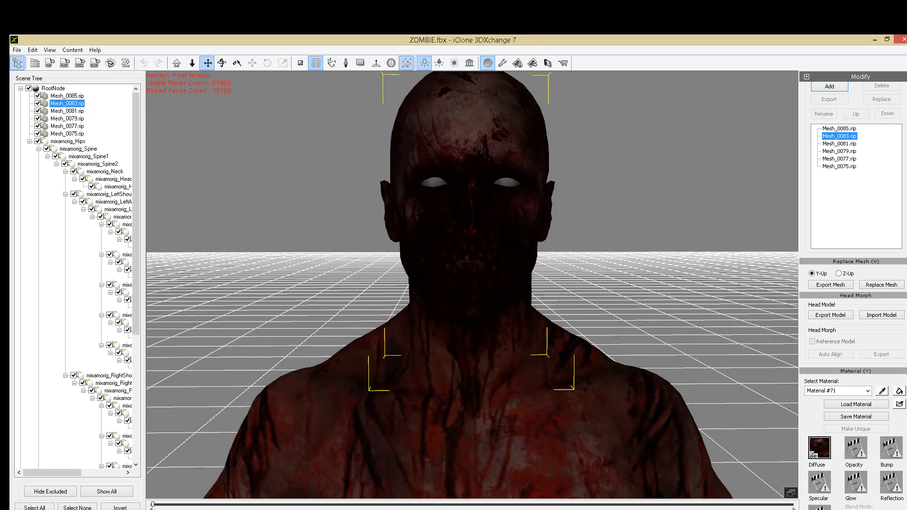
- Switch to iClone 7, examine the zombie avatar's face close up, and briefly play and stop its animation
mouse_move(436, 509)
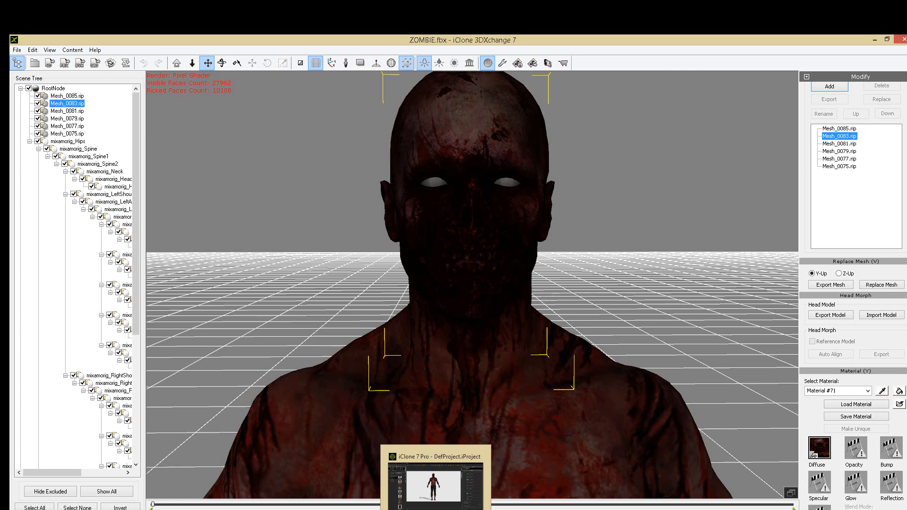
click(436, 477)
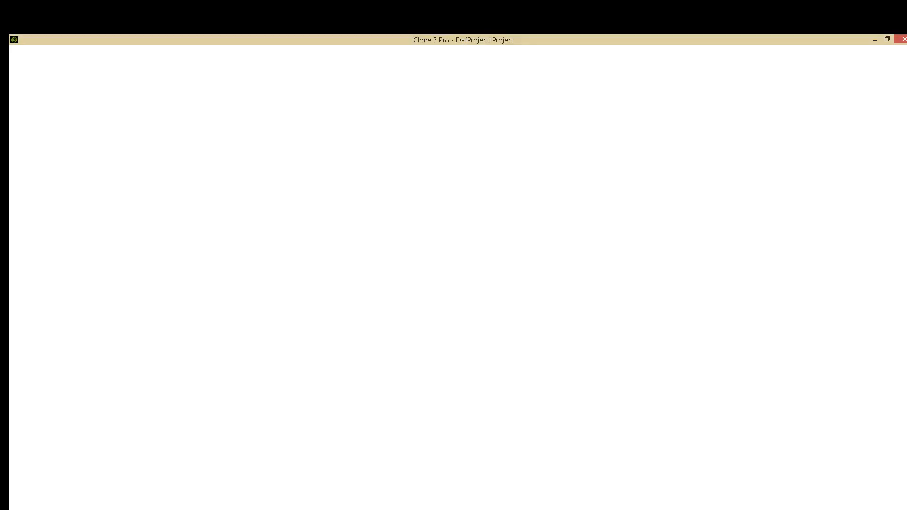
middle_drag(442, 266, 449, 316)
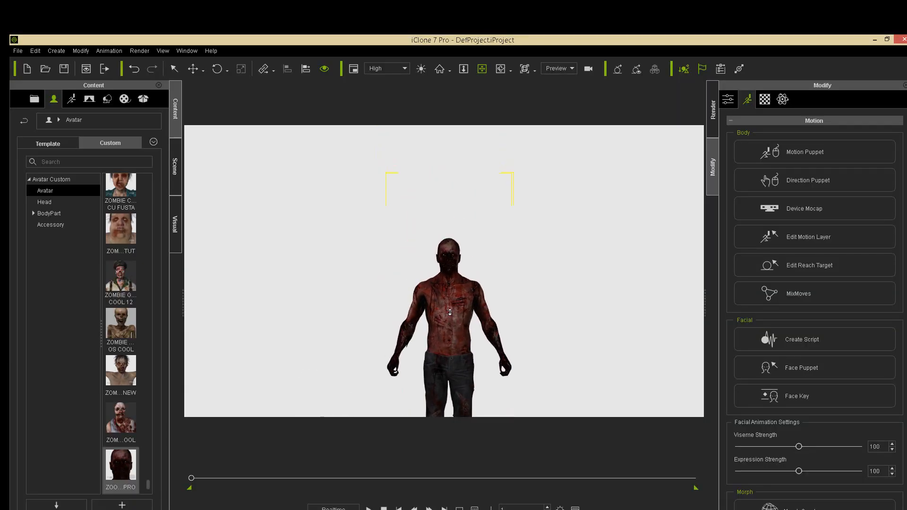
scroll(448, 316, up, 5)
scroll(448, 316, up, 8)
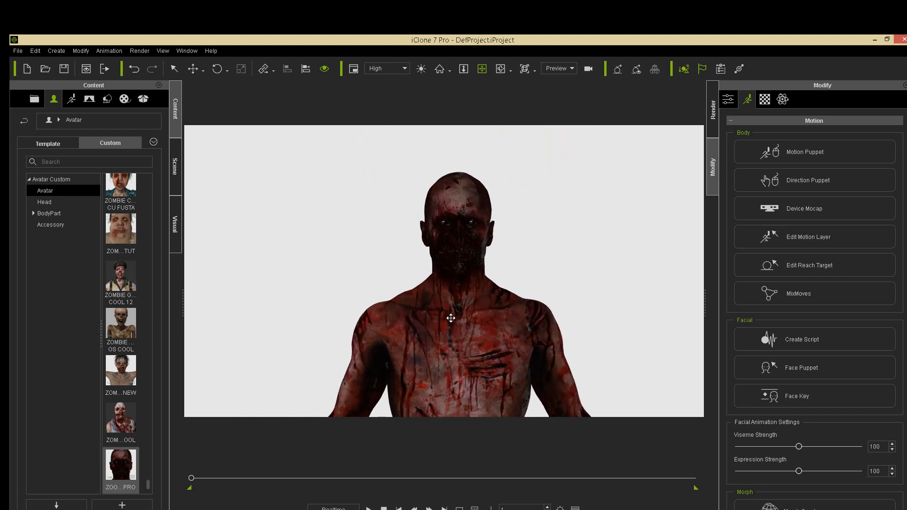
scroll(463, 307, up, 6)
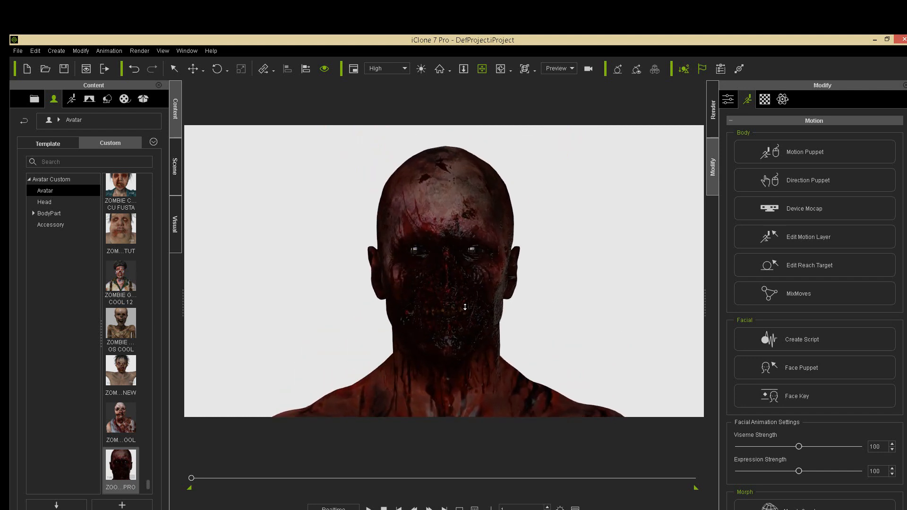
middle_drag(467, 316, 469, 279)
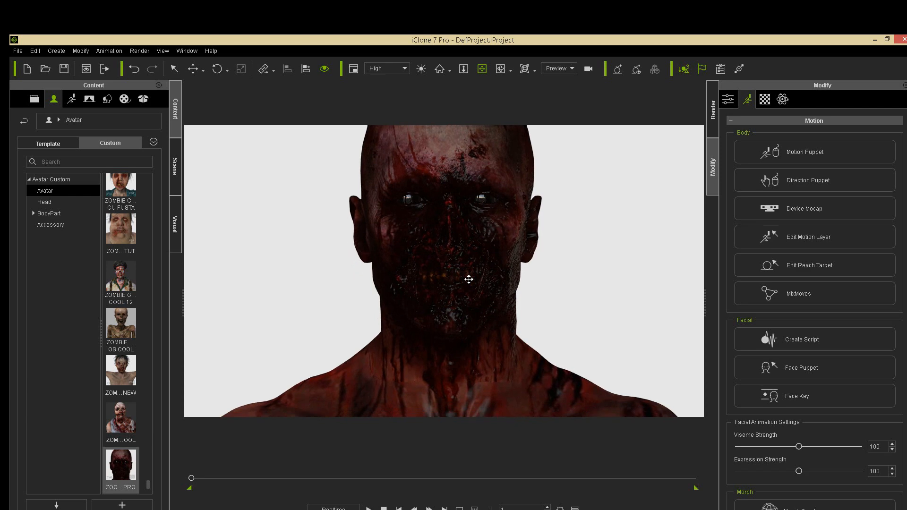
right_drag(425, 276, 403, 306)
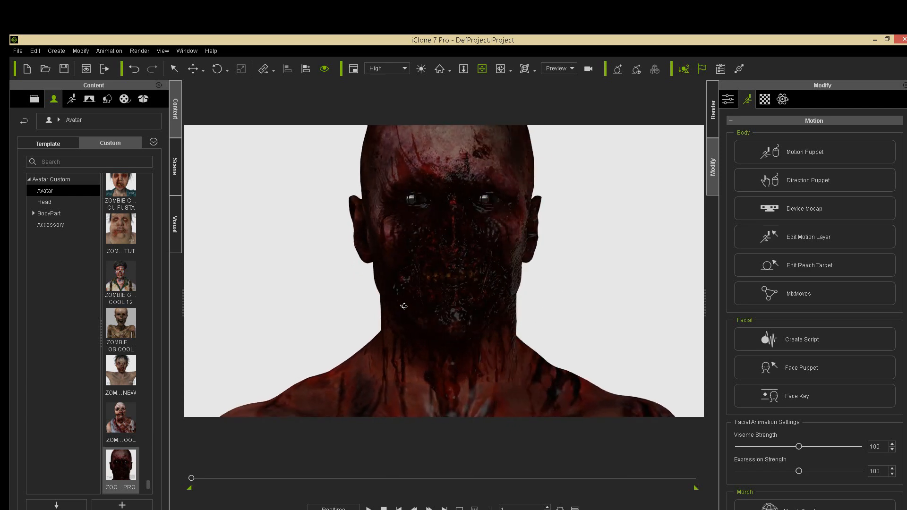
right_drag(547, 276, 483, 305)
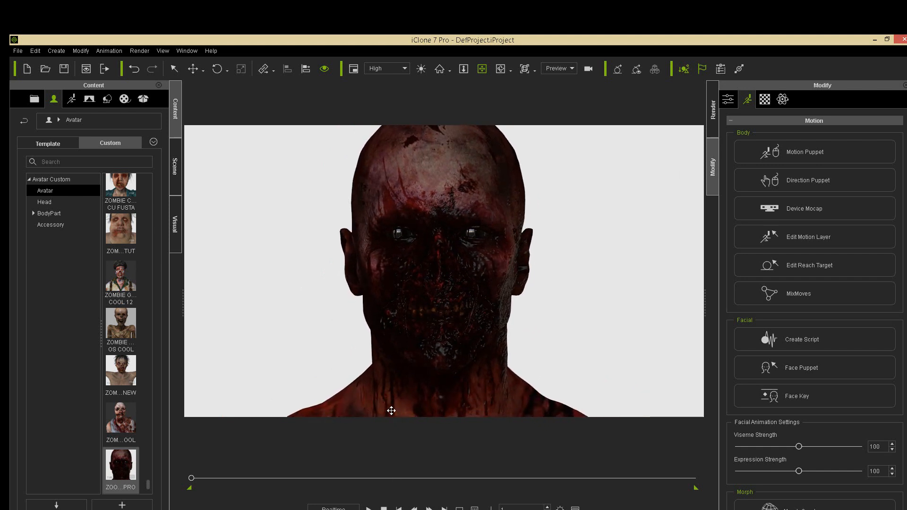
key(space)
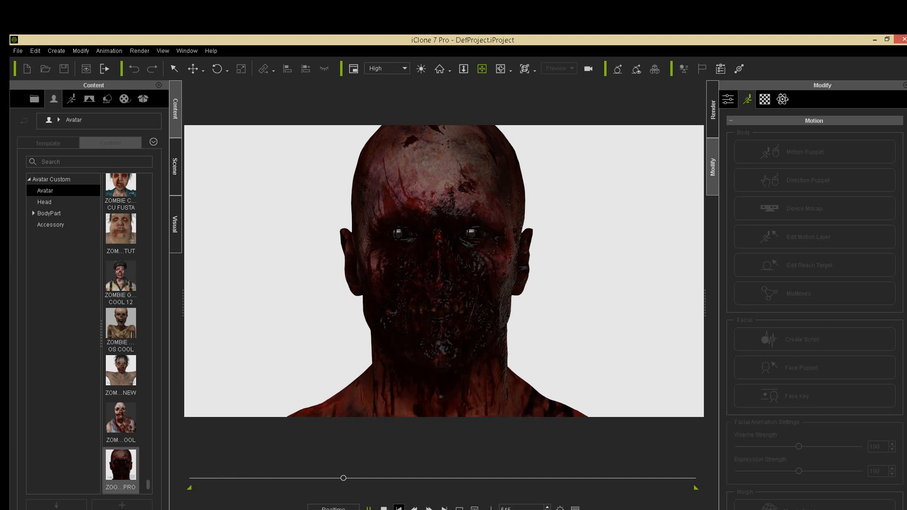
click(383, 509)
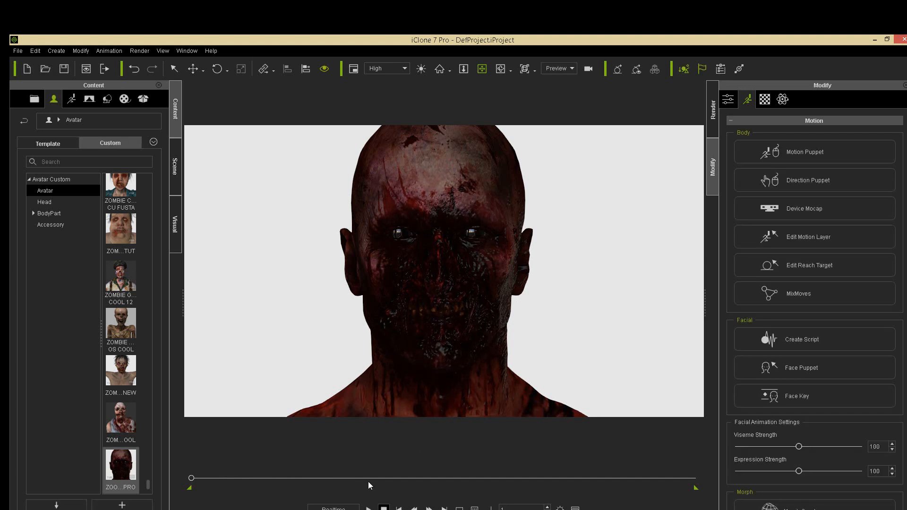
- Open the Face Key editor for the avatar and test the inner brow raise and eye blink controls, leaving them at 0
click(728, 100)
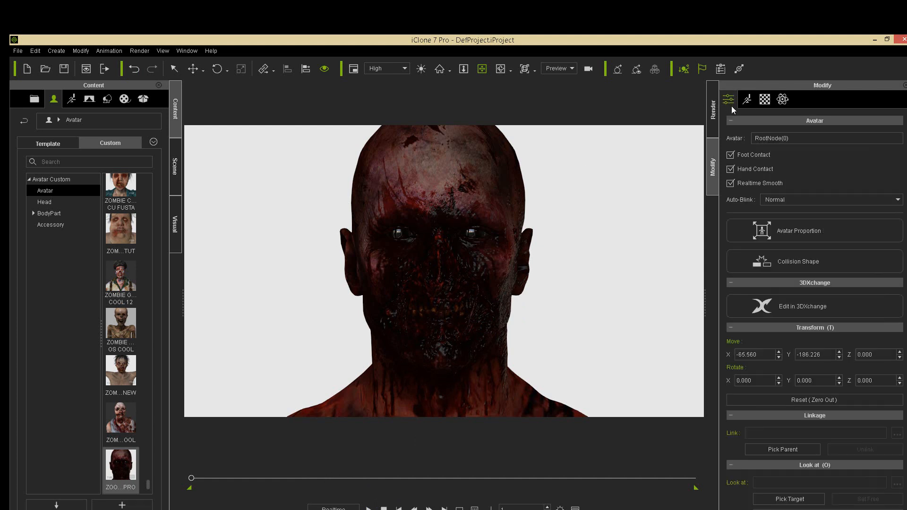
click(751, 98)
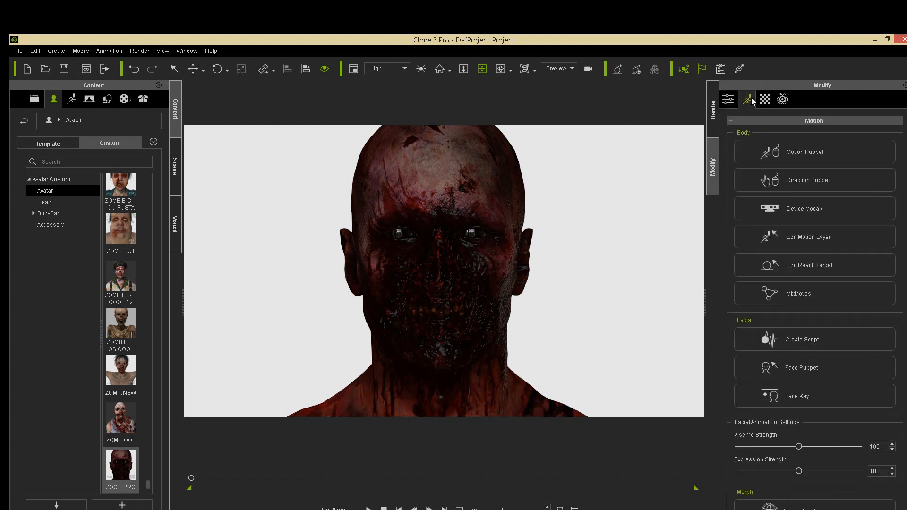
click(796, 399)
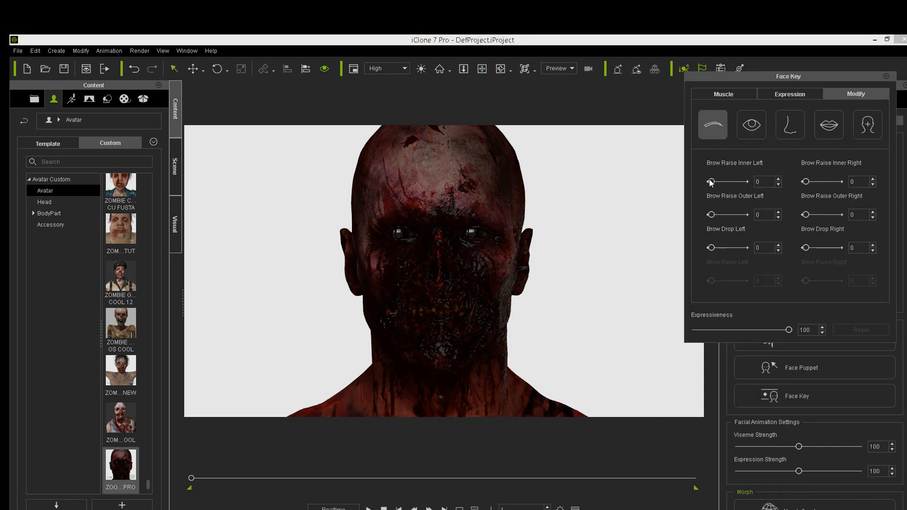
mouse_move(711, 182)
mouse_down()
mouse_move(735, 182)
mouse_move(701, 193)
mouse_up()
mouse_move(805, 182)
mouse_down()
mouse_move(874, 192)
mouse_move(798, 183)
mouse_up()
click(751, 132)
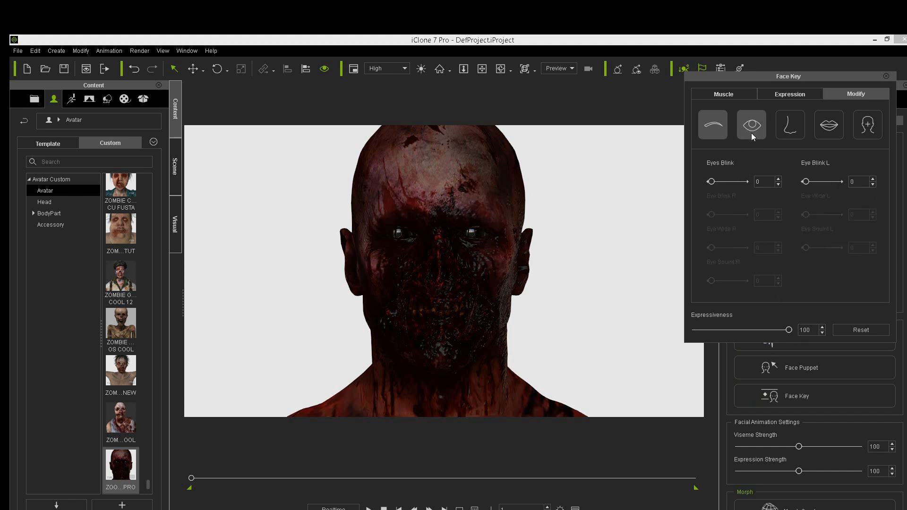
drag(741, 186, 700, 188)
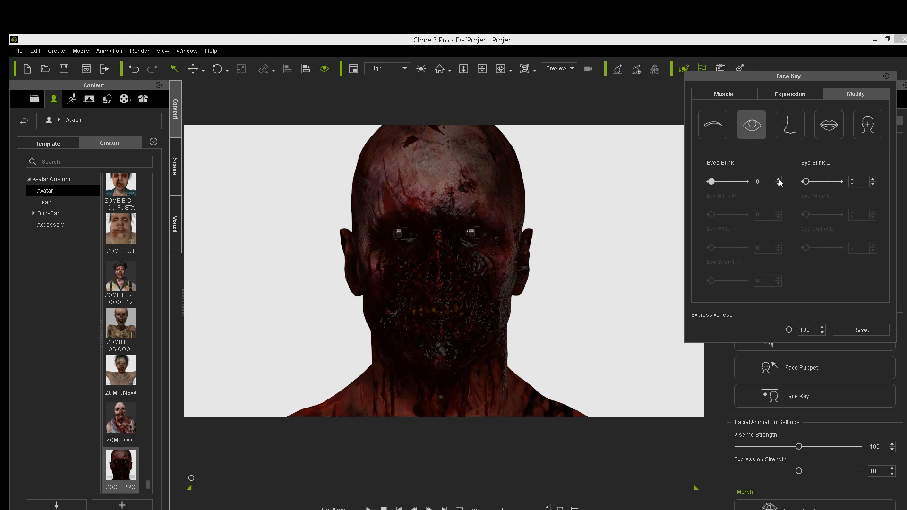
drag(807, 184, 786, 191)
- Test the mouth's Turn Jaw Up/Down at 33 and 100, inspect the jaw in profile, and return it to 0
click(834, 128)
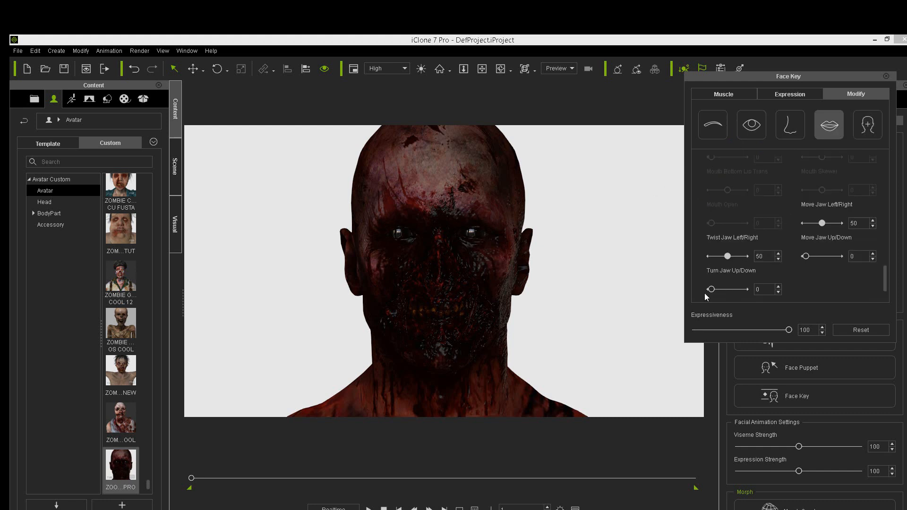
mouse_move(711, 290)
mouse_down()
mouse_move(761, 293)
mouse_move(721, 288)
mouse_up()
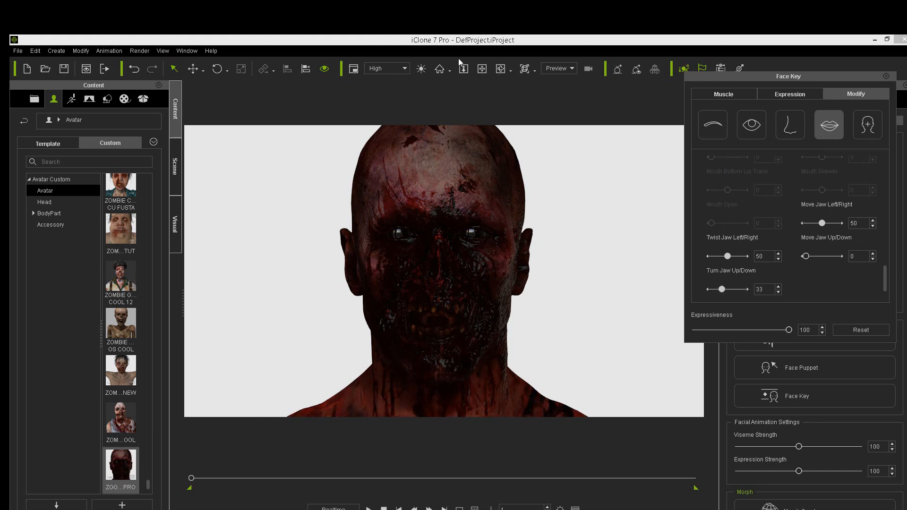
click(481, 69)
right_drag(452, 204, 649, 224)
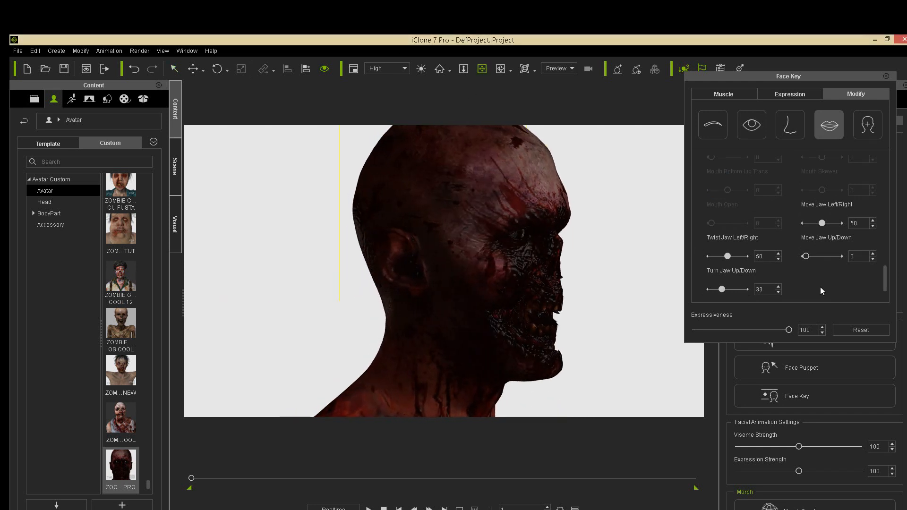
drag(721, 289, 748, 298)
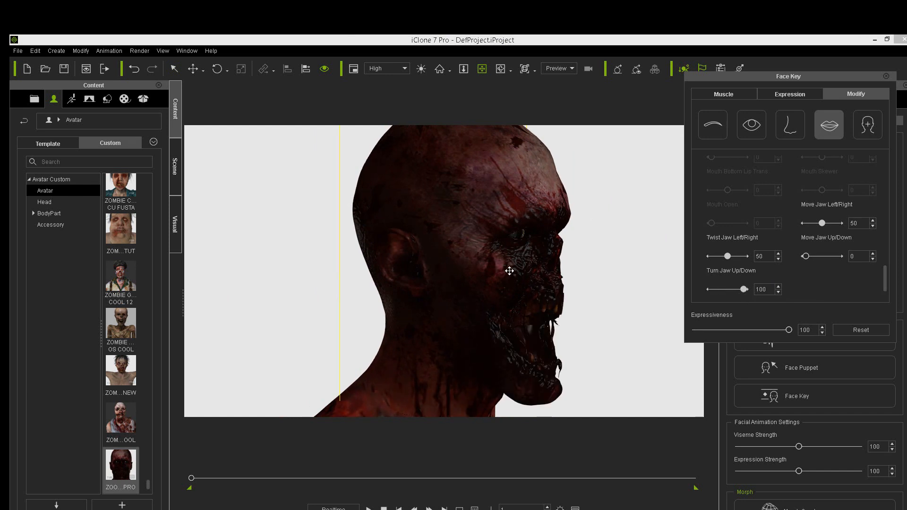
drag(745, 291, 634, 284)
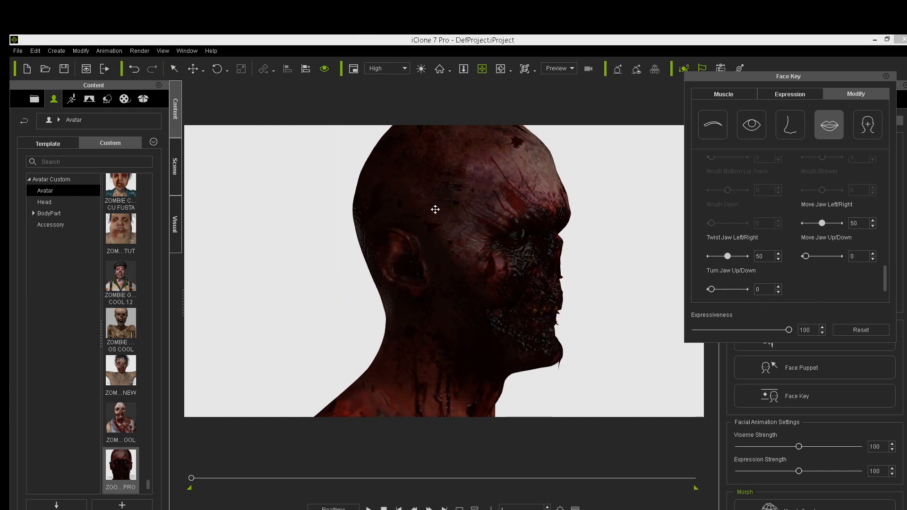
mouse_move(435, 209)
right_down()
mouse_move(398, 213)
mouse_move(438, 193)
mouse_move(474, 203)
mouse_move(449, 200)
right_up()
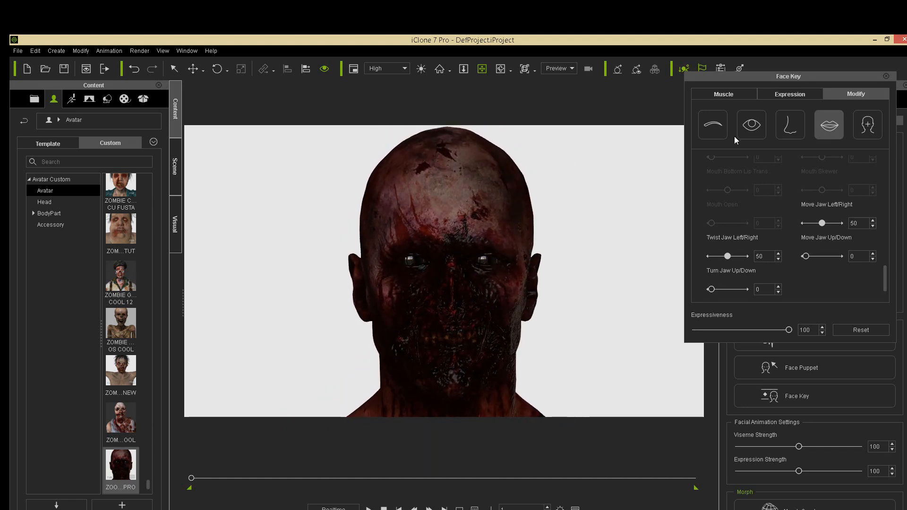
- Test the custom Group 1_Up face morph at 100 from several angles and return it to 0
click(861, 127)
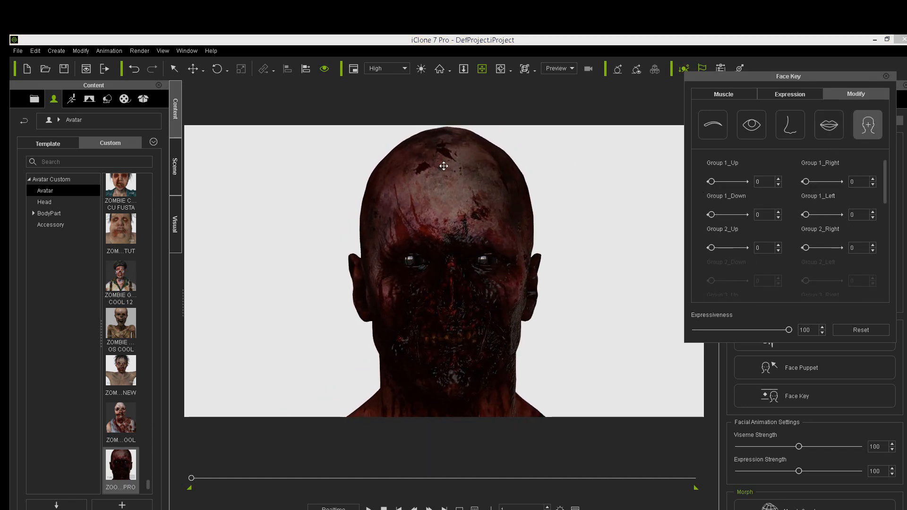
mouse_move(470, 193)
right_down()
mouse_move(494, 198)
mouse_move(481, 202)
right_up()
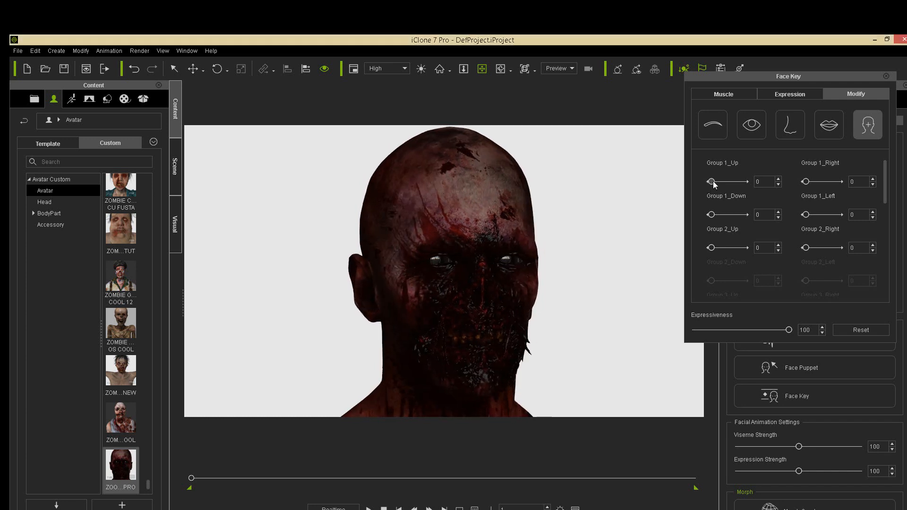
drag(712, 182, 746, 182)
right_drag(565, 233, 399, 186)
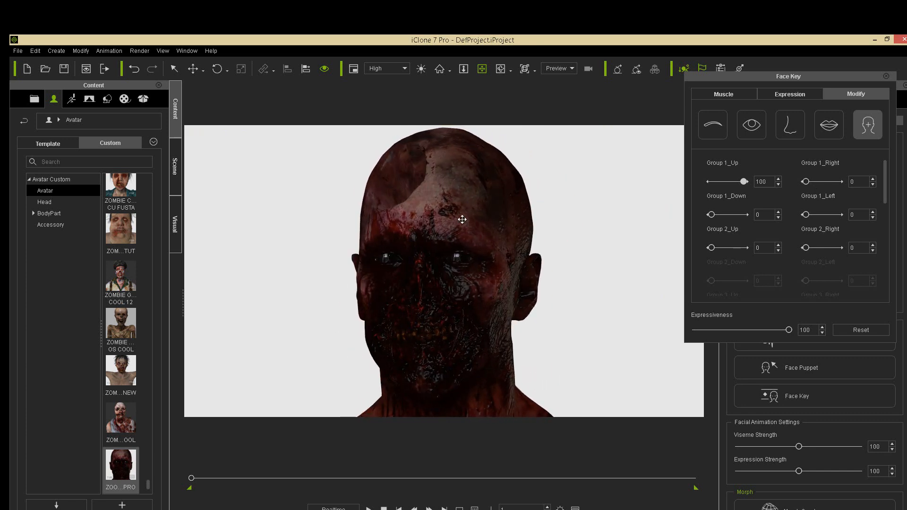
right_drag(462, 219, 588, 245)
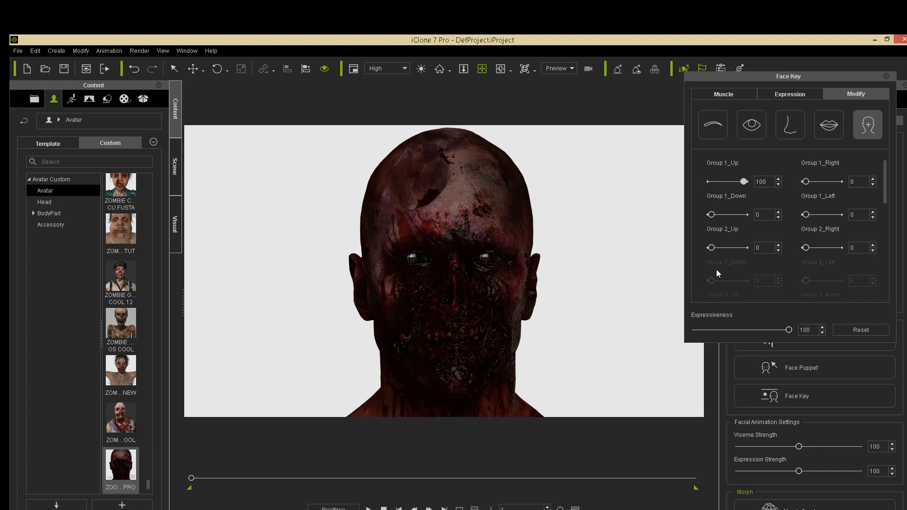
drag(743, 181, 652, 182)
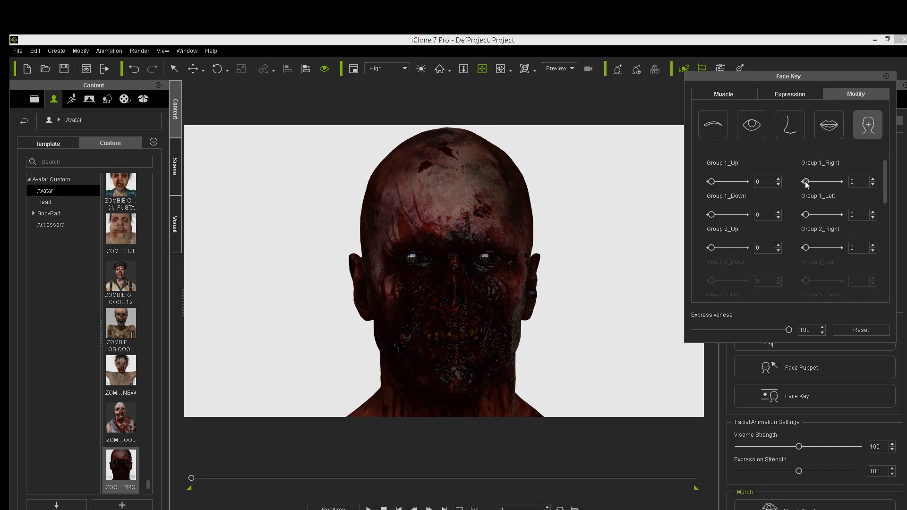
- Test the Group 1_Right morph at 100, return it to 0, and set Group 1_Down to 100
drag(806, 181, 882, 186)
right_drag(676, 226, 678, 195)
scroll(443, 281, up, 2)
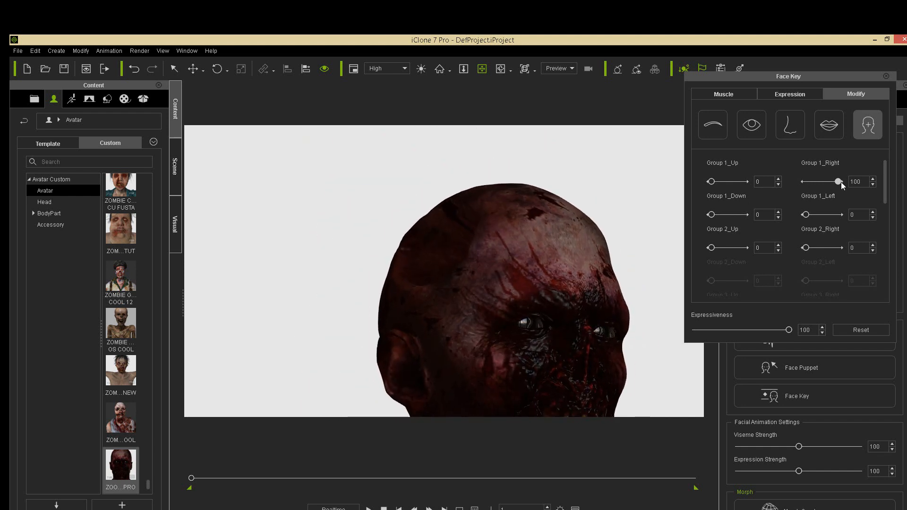
drag(840, 182, 772, 186)
drag(711, 215, 775, 224)
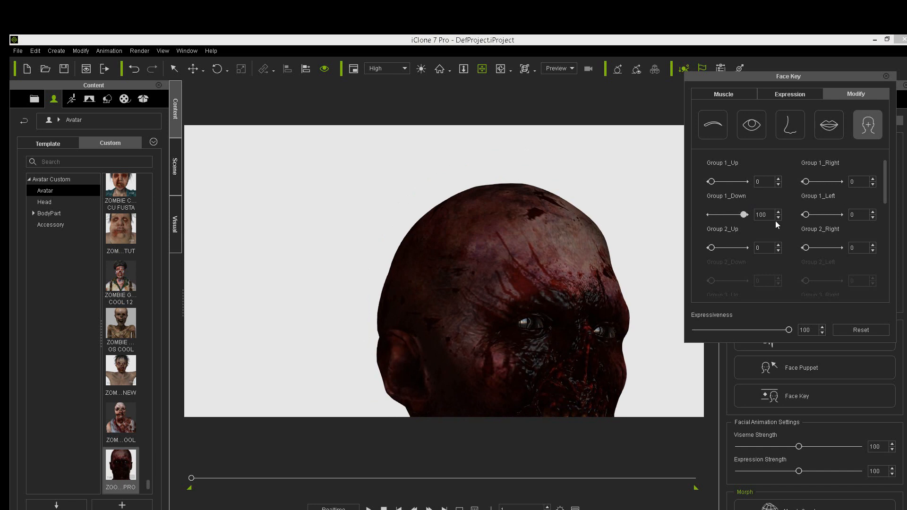
- Return the Group 1_Down morph to 0, set Group 1_Left to 100, and inspect the head from several angles
right_drag(473, 298, 692, 255)
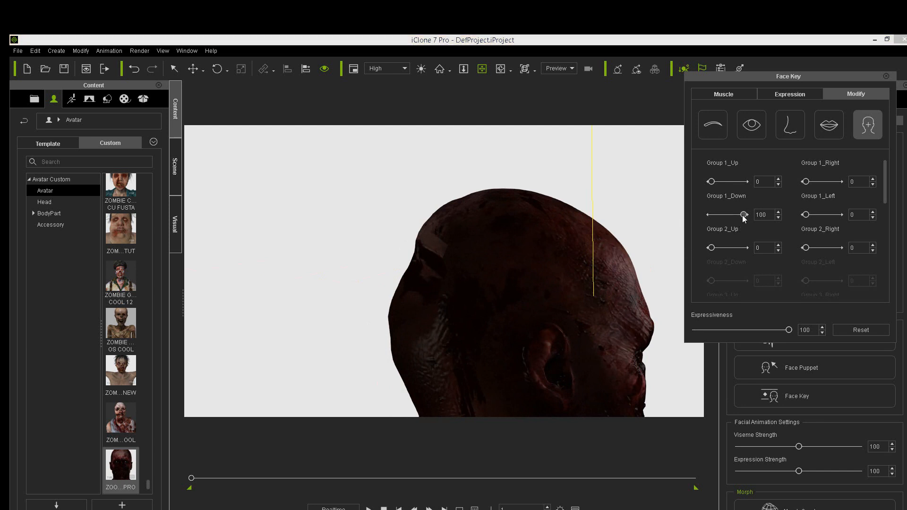
drag(743, 215, 698, 214)
drag(807, 215, 880, 224)
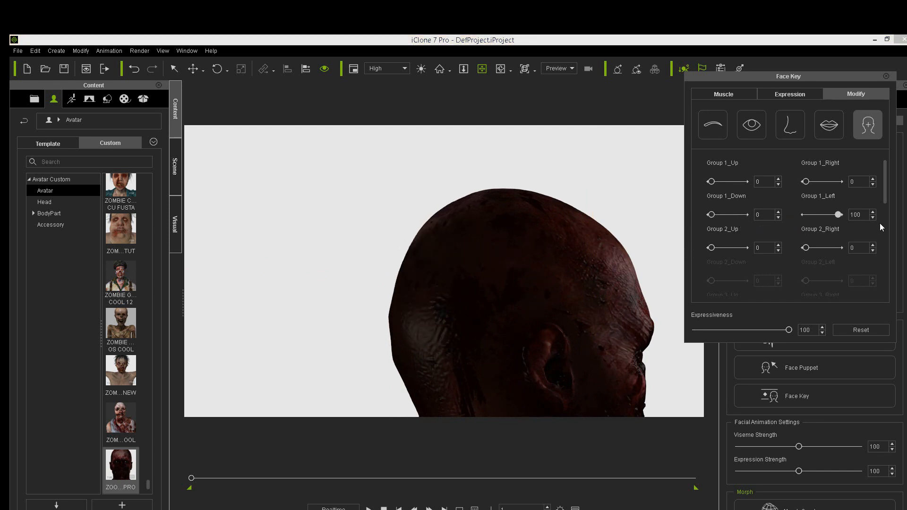
right_drag(641, 258, 328, 260)
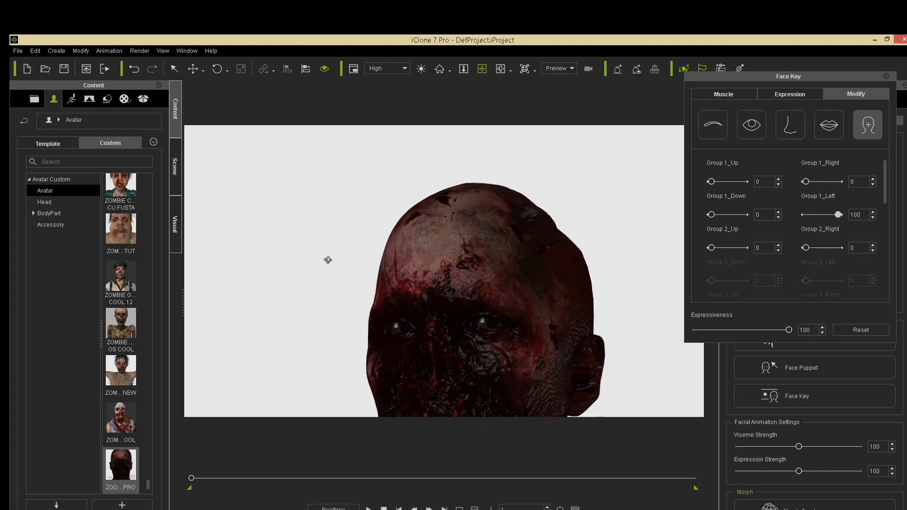
right_drag(397, 270, 545, 276)
- Set the Group 2_Up morph to 100 and inspect the avatar's chest from several angles
drag(435, 319, 432, 203)
scroll(509, 337, down, 4)
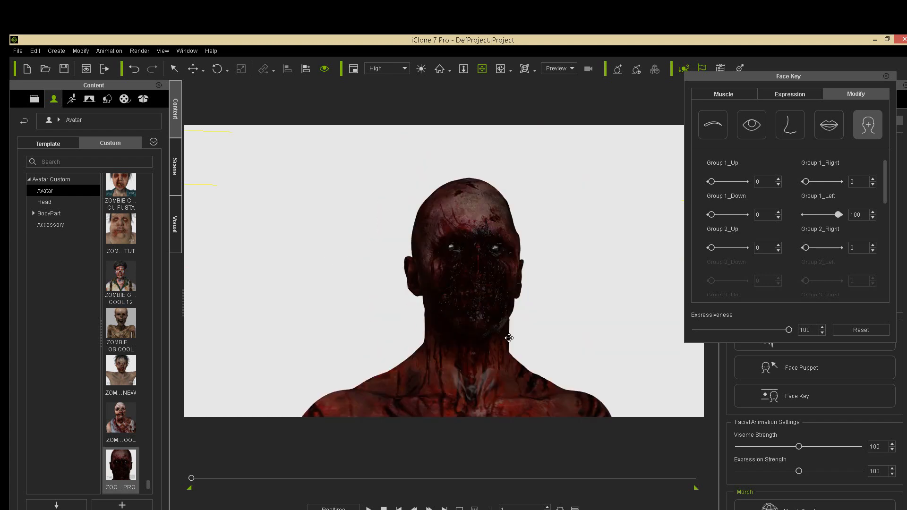
drag(509, 338, 502, 197)
scroll(491, 292, down, 3)
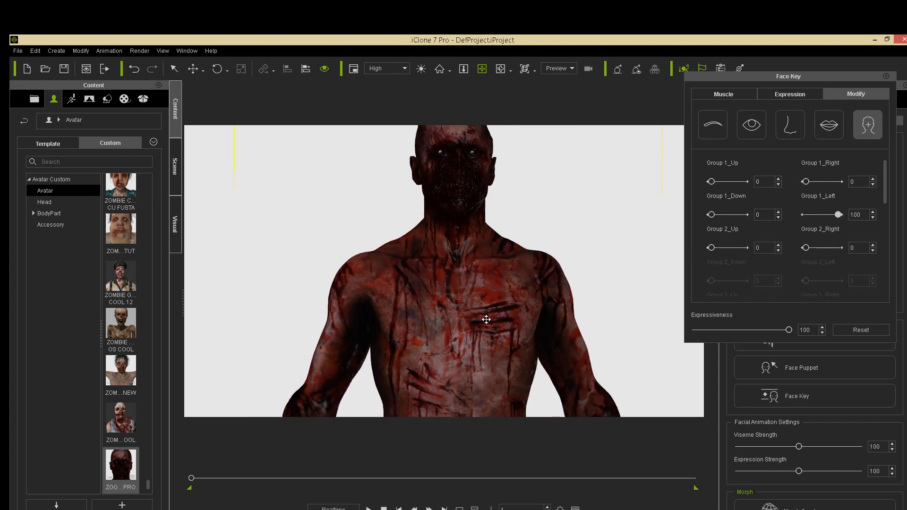
drag(709, 248, 825, 265)
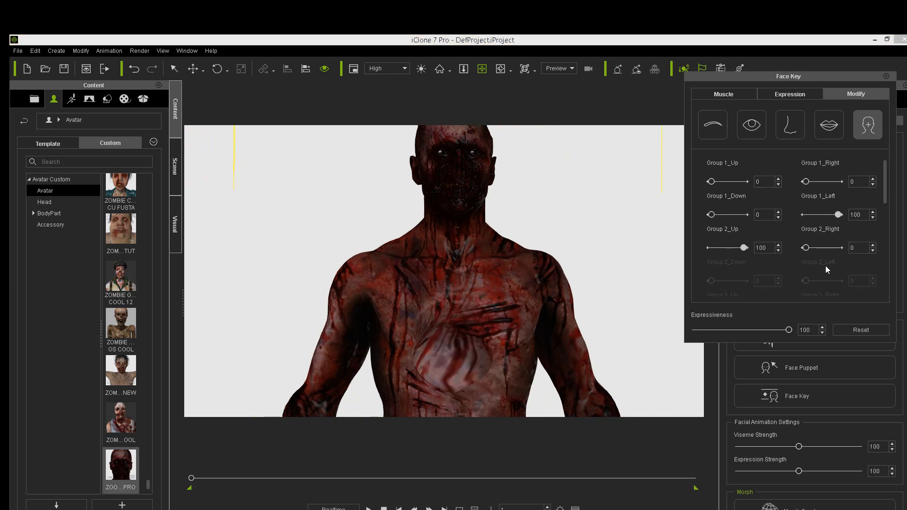
drag(534, 325, 536, 246)
right_drag(447, 330, 378, 324)
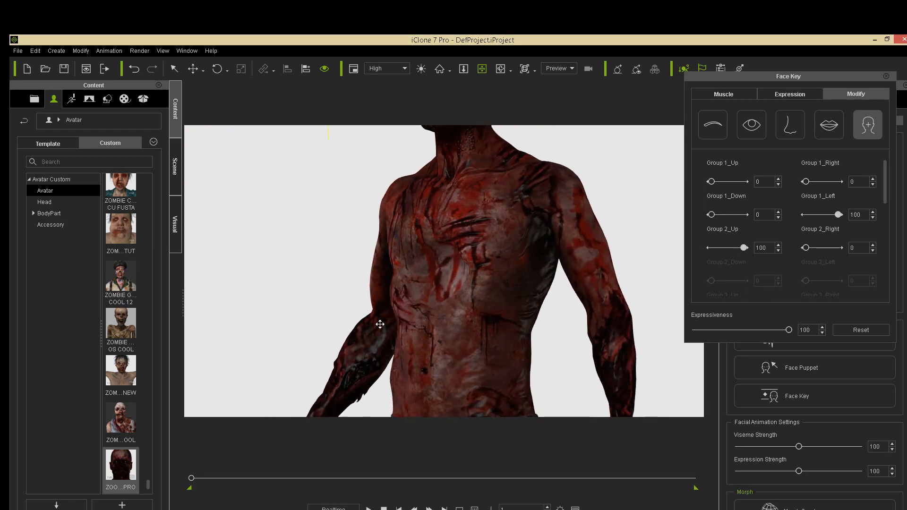
right_drag(502, 290, 492, 307)
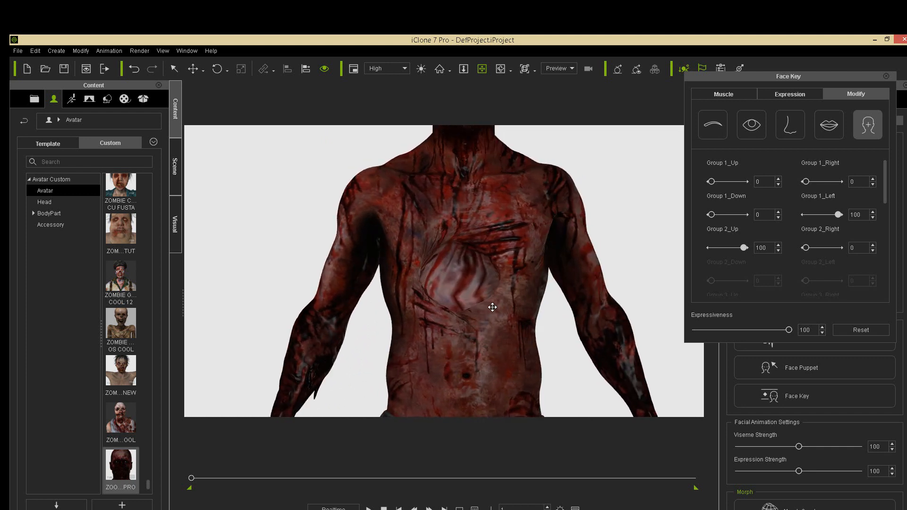
scroll(486, 291, up, 3)
right_drag(544, 273, 445, 289)
right_drag(520, 284, 426, 279)
right_drag(541, 272, 442, 256)
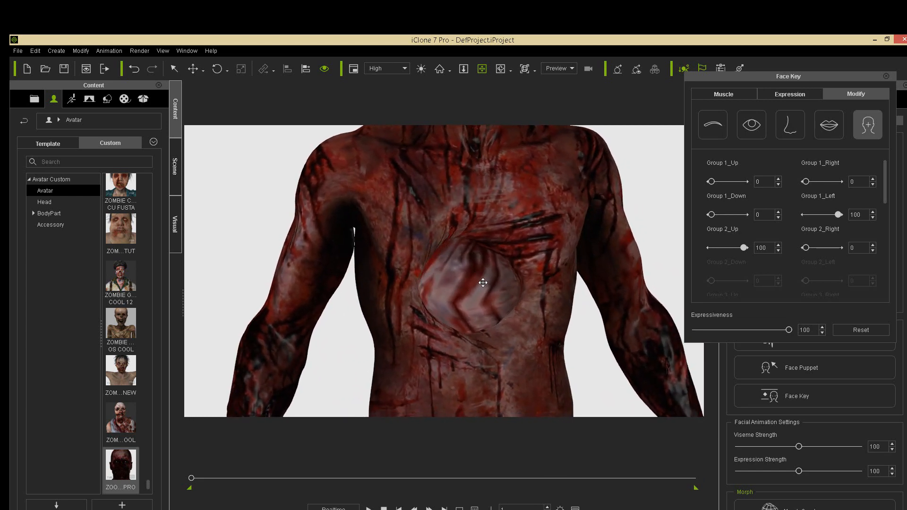
- Set the Group 2_Right morph to 100 and inspect the avatar's back and chest
right_drag(482, 283, 685, 321)
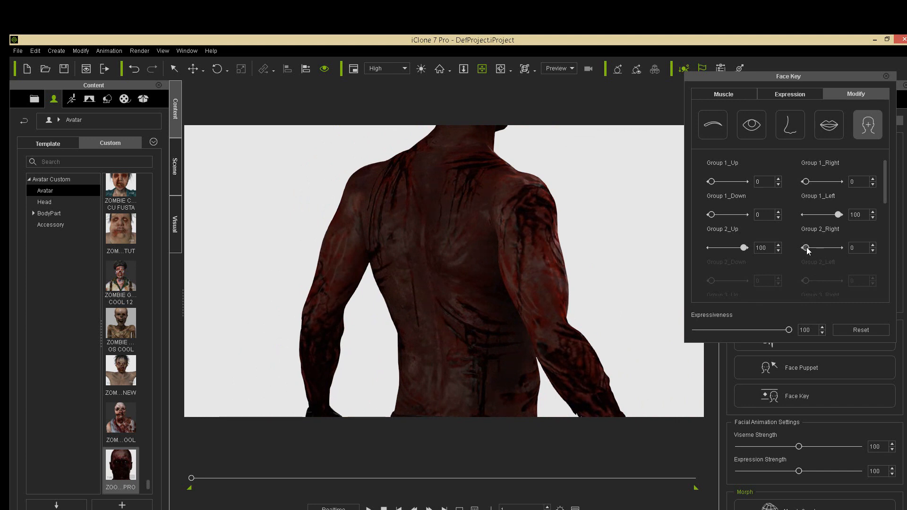
drag(805, 247, 839, 248)
right_drag(559, 319, 711, 318)
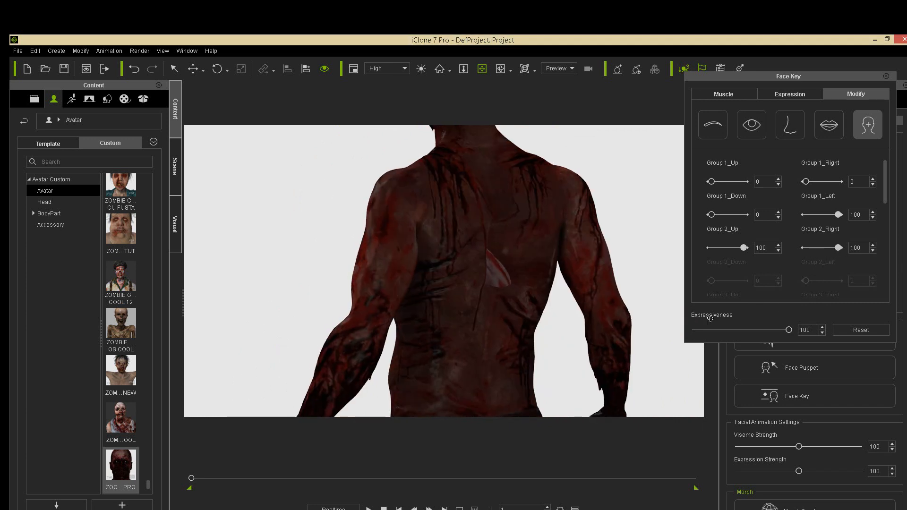
right_drag(423, 274, 234, 286)
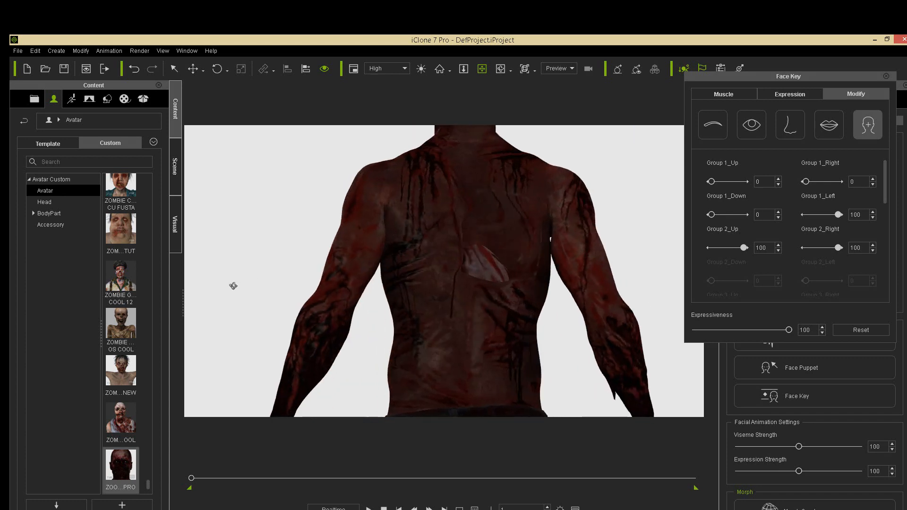
right_drag(452, 267, 500, 273)
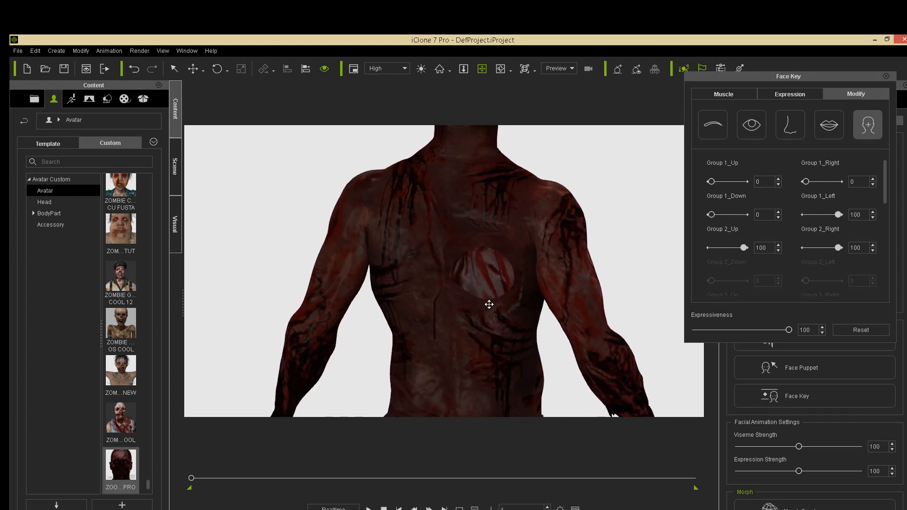
right_drag(386, 280, 522, 247)
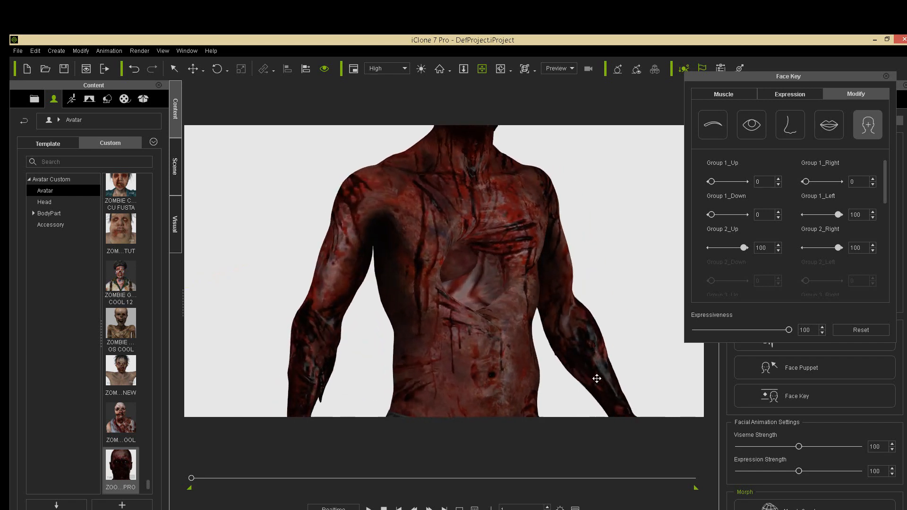
- Close the Face Key editor, play the animation, and return the timeline to its first frame
scroll(506, 355, down, 5)
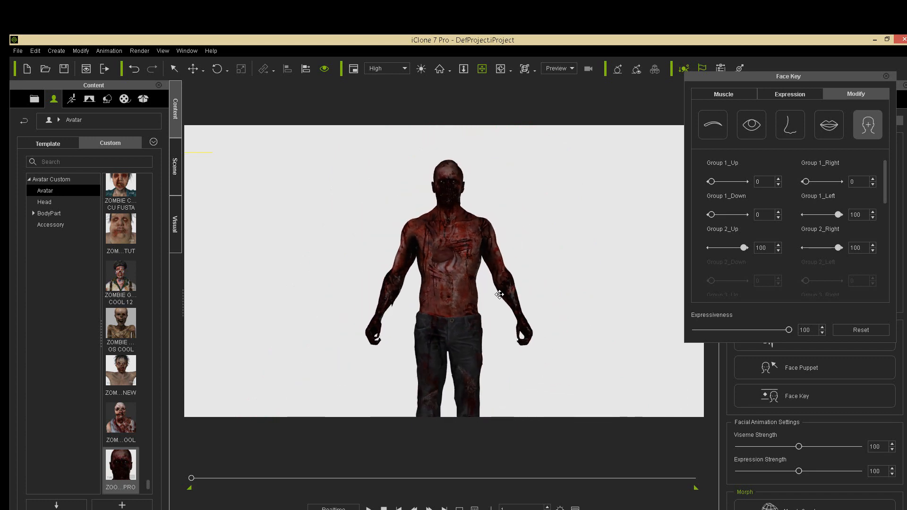
scroll(500, 359, up, 5)
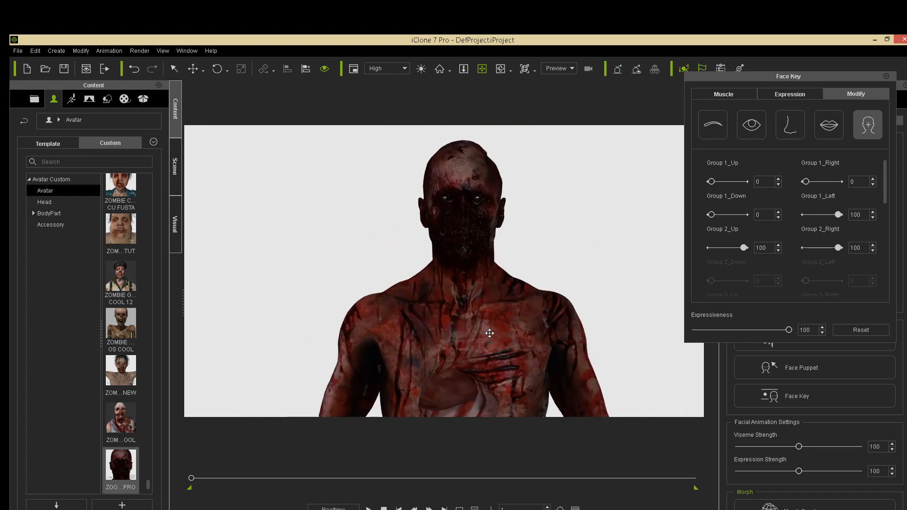
scroll(516, 303, up, 5)
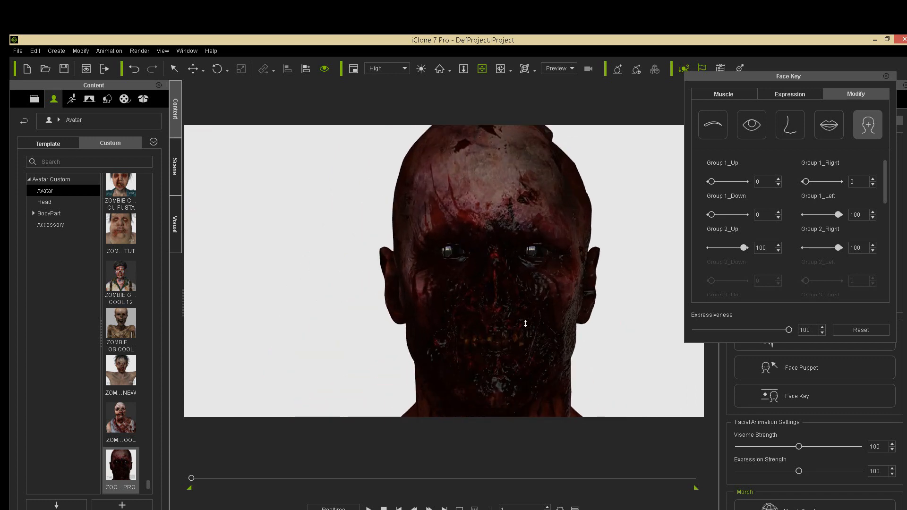
scroll(512, 316, up, 2)
click(886, 76)
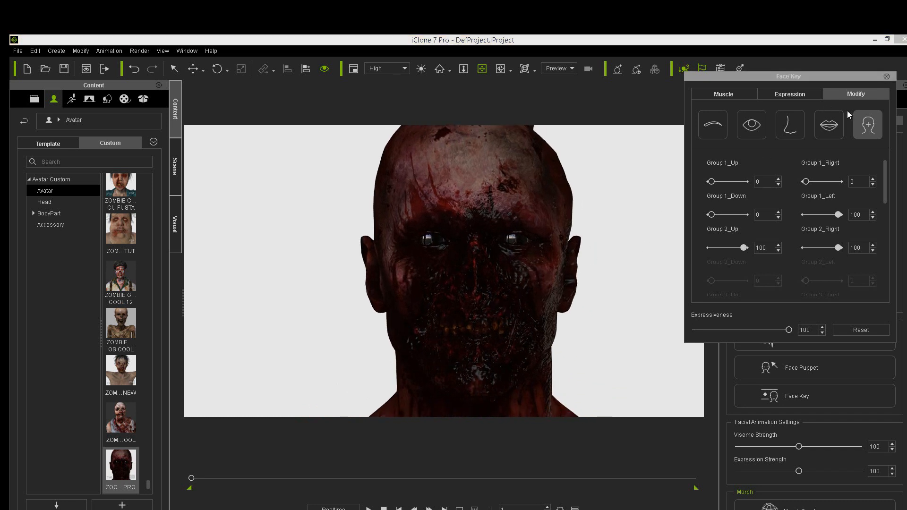
click(369, 509)
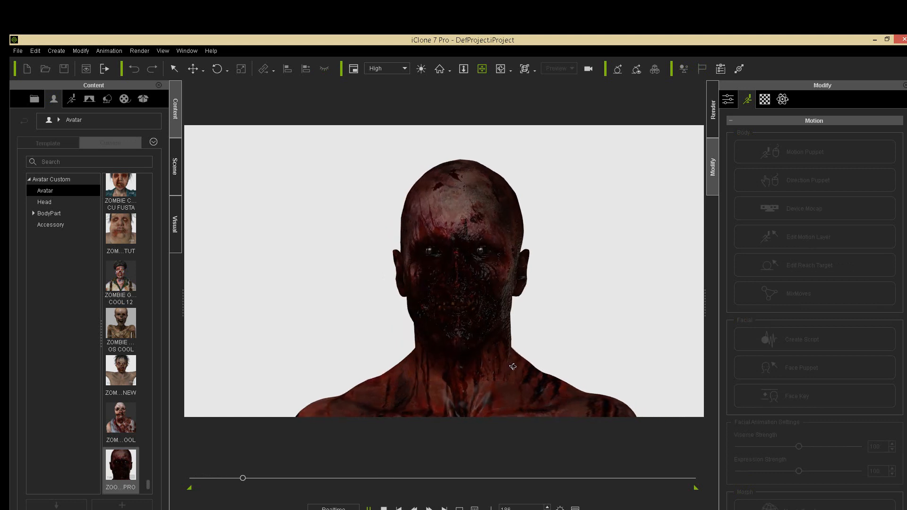
click(399, 506)
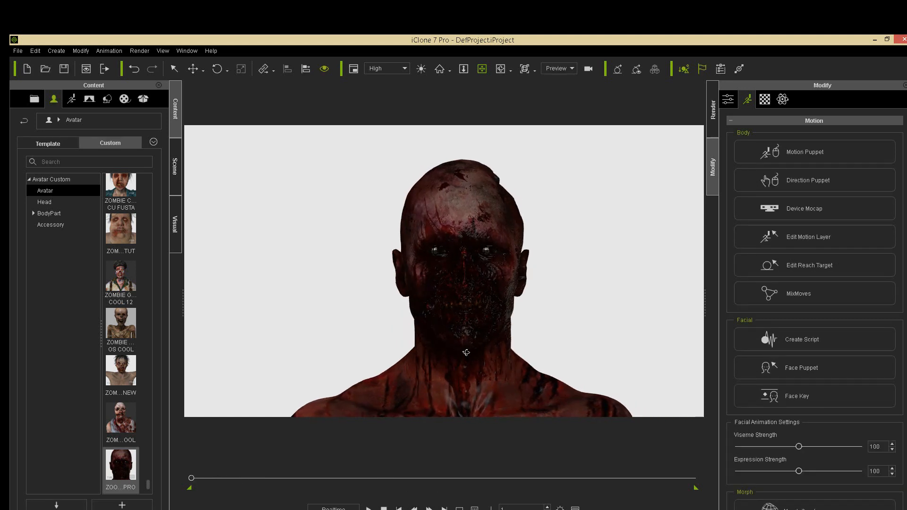
- Examine the zombie's face and eyes up close from the front and at a slight angle
scroll(467, 350, up, 3)
scroll(472, 348, up, 4)
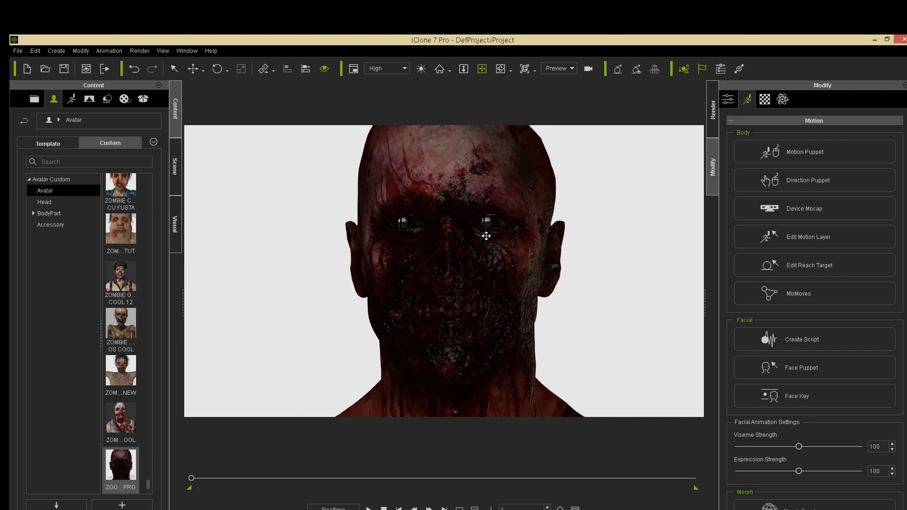
scroll(486, 235, up, 3)
middle_drag(486, 236, 499, 253)
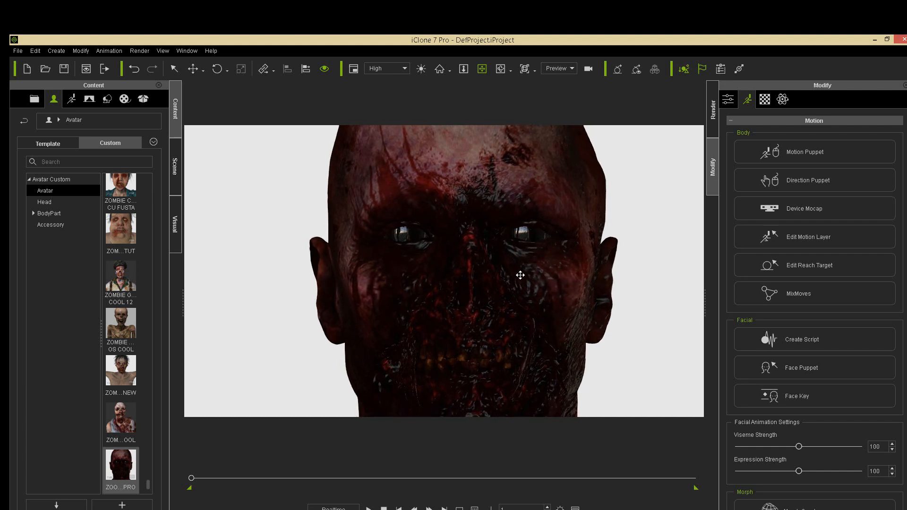
right_drag(522, 259, 491, 301)
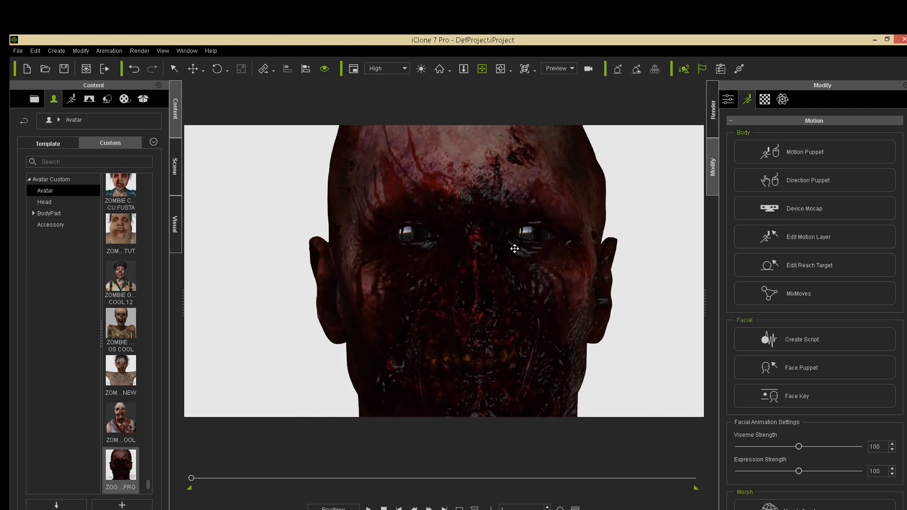
scroll(477, 287, down, 5)
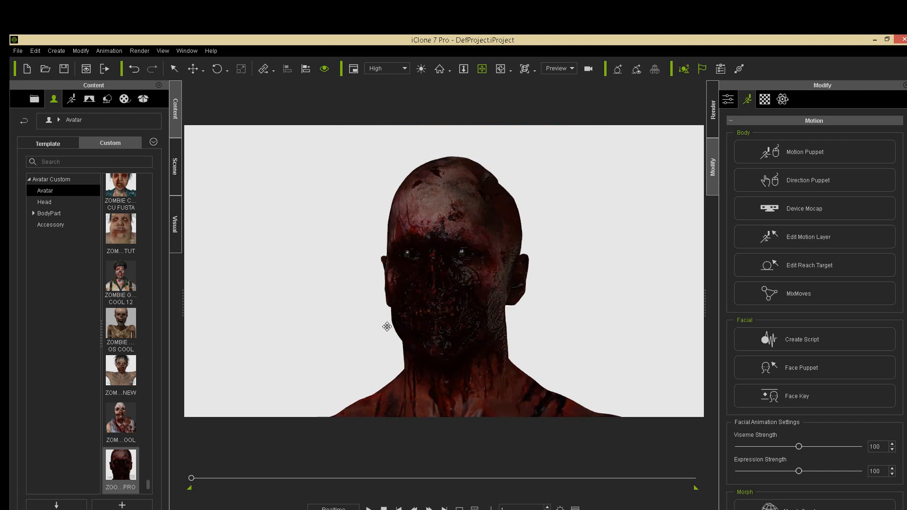
right_drag(387, 327, 504, 315)
scroll(417, 319, up, 4)
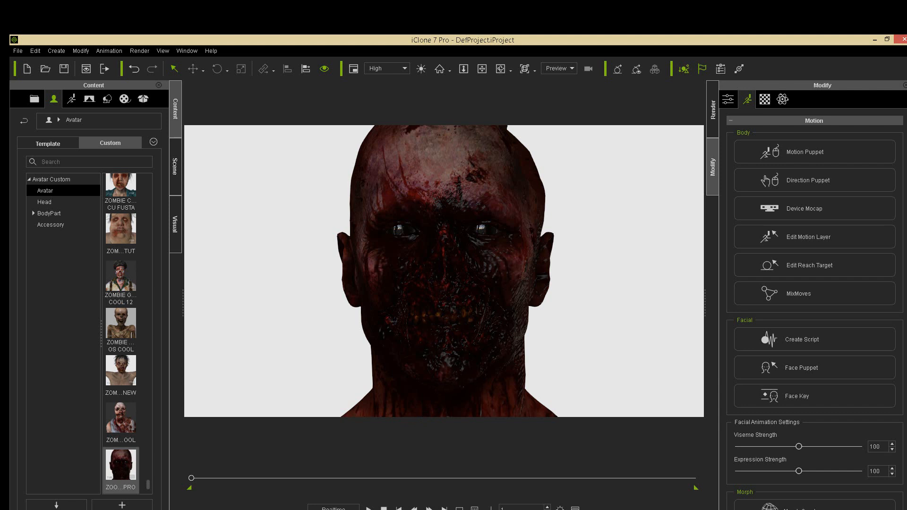
- Add the zombie iAvatar file whose name ends in COOL from the SPIDERGIRL folder beside the existing avatar and compare the two
scroll(399, 366, down, 5)
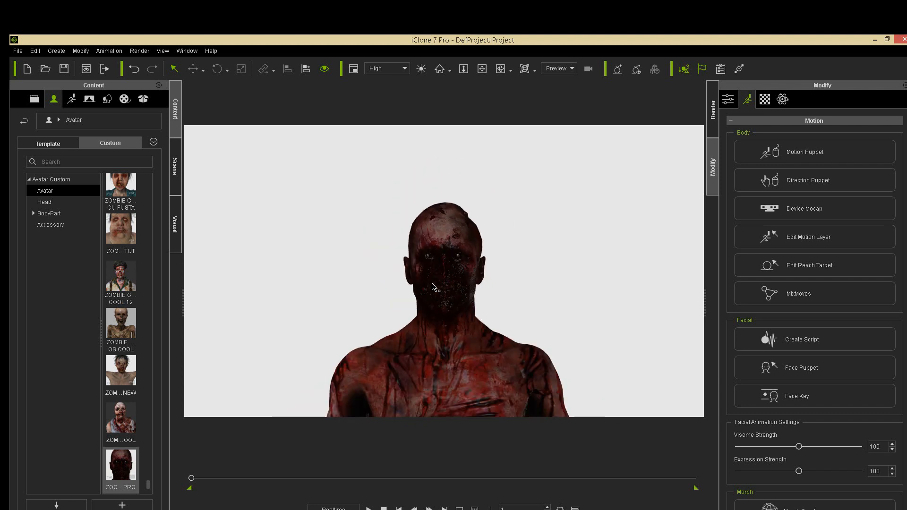
click(482, 69)
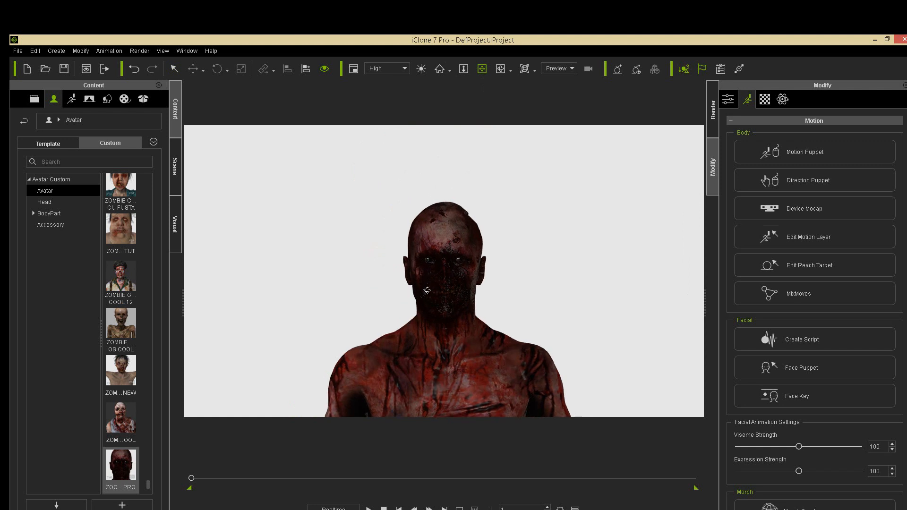
drag(534, 269, 563, 269)
scroll(509, 321, down, 6)
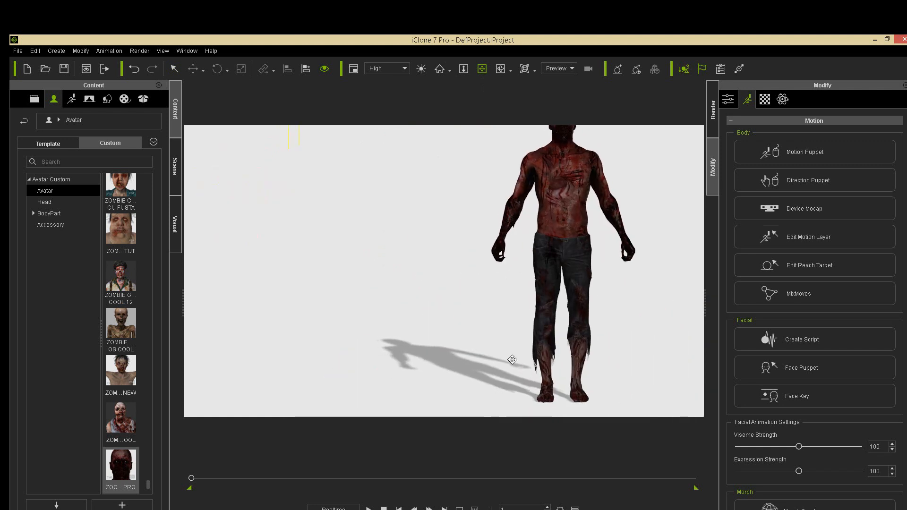
drag(426, 357, 417, 386)
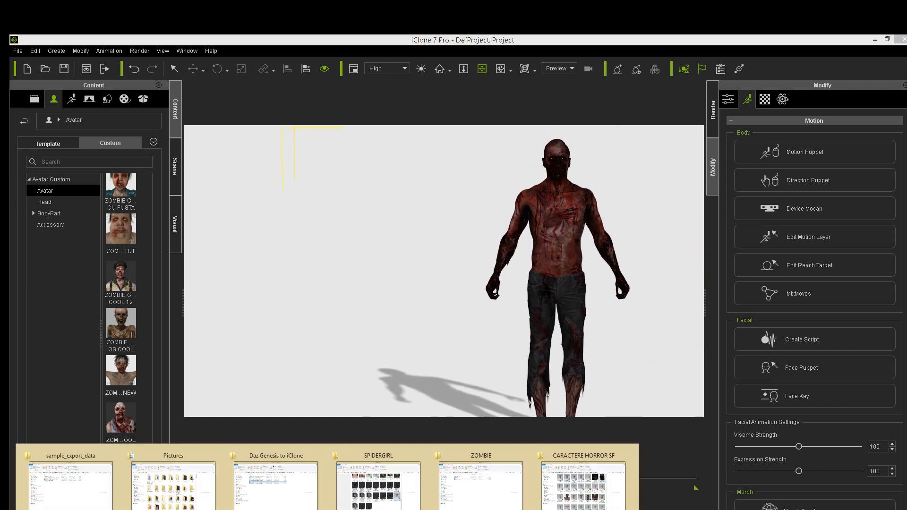
click(393, 505)
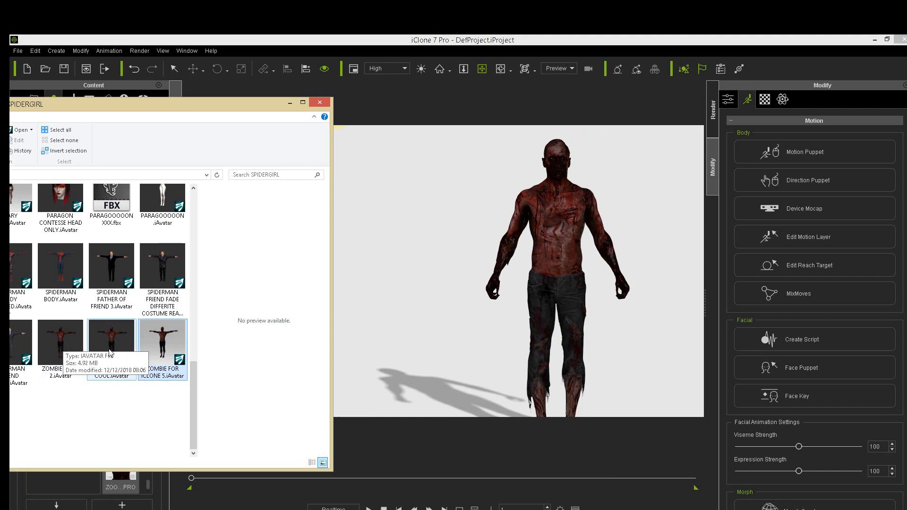
drag(115, 354, 428, 414)
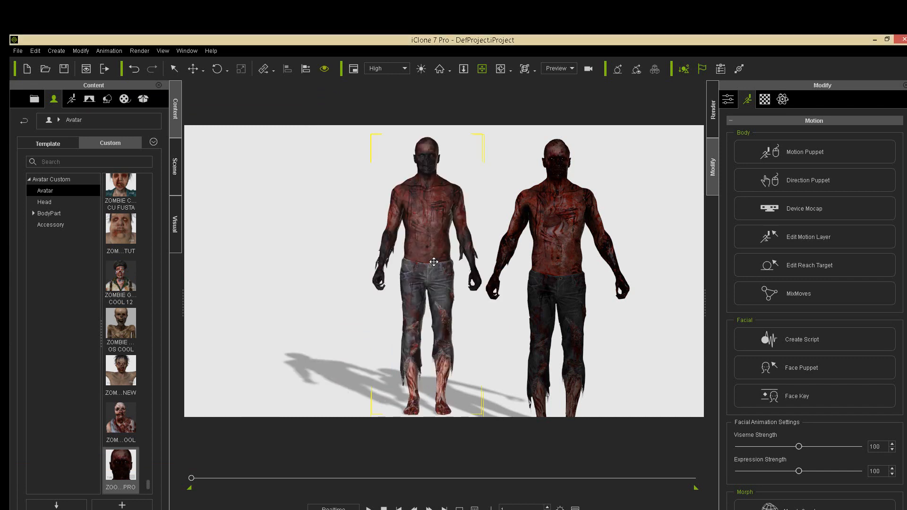
scroll(433, 265, up, 2)
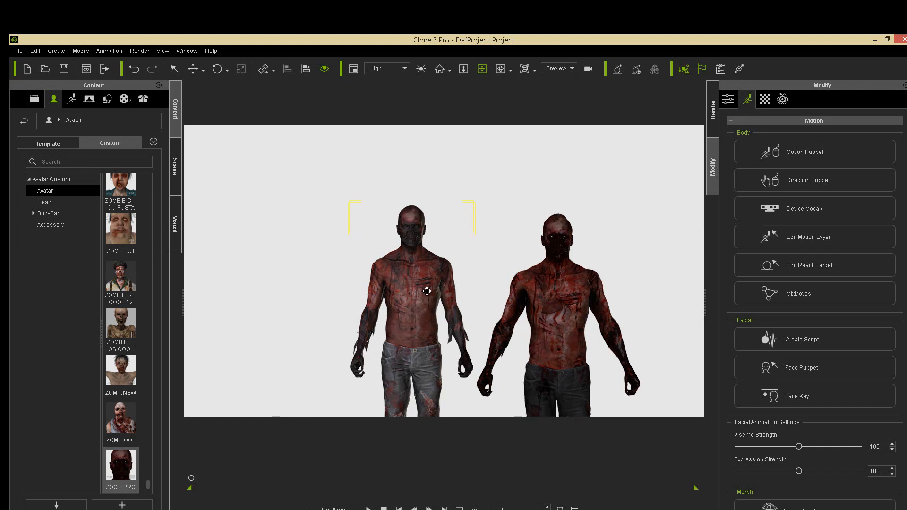
scroll(426, 286, up, 2)
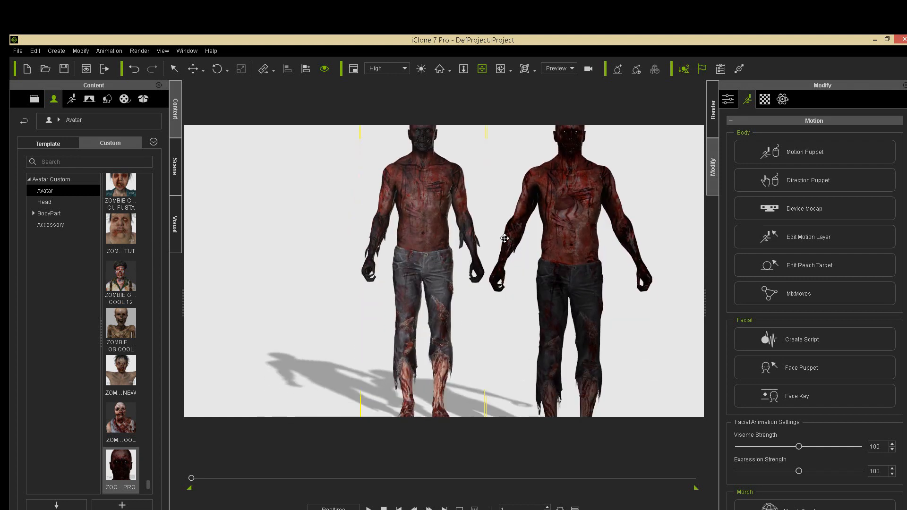
scroll(473, 250, down, 3)
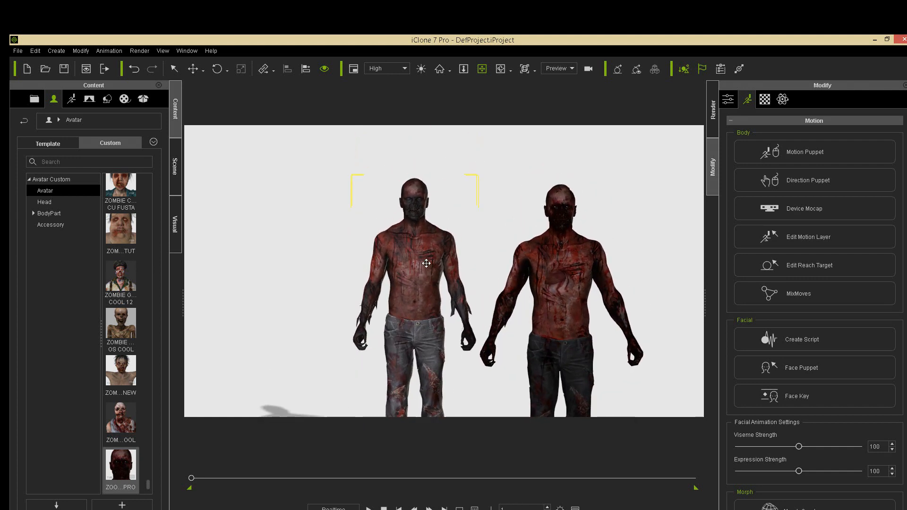
drag(437, 279, 452, 250)
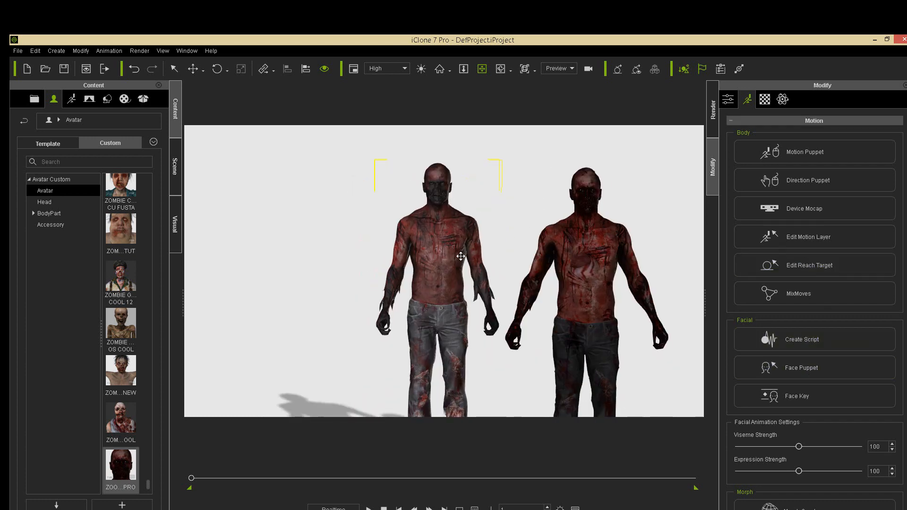
- Try the Traditional shader type on the original zombie's Material #72 and compare its torso and face with the second zombie
click(765, 99)
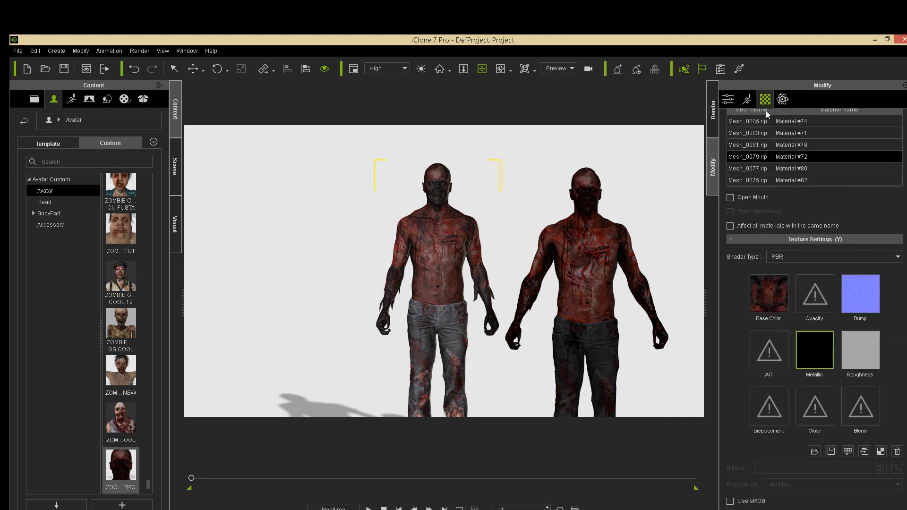
click(778, 256)
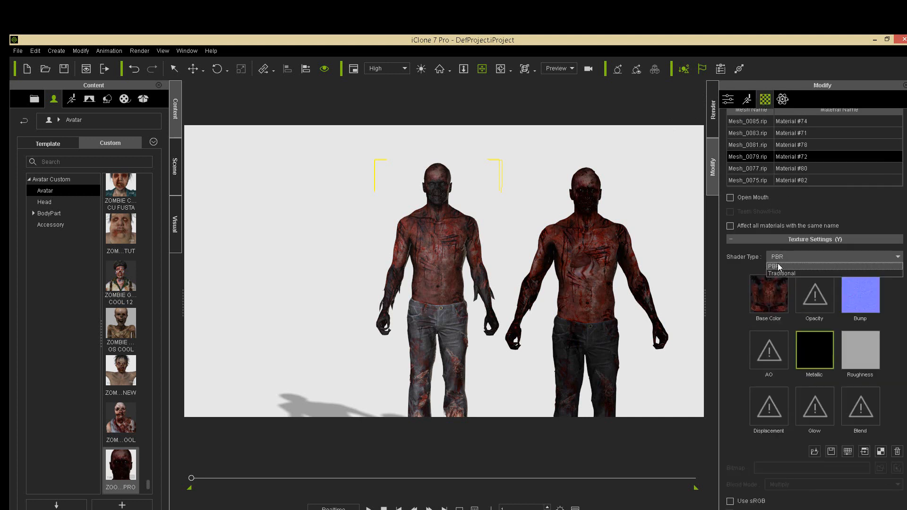
click(775, 274)
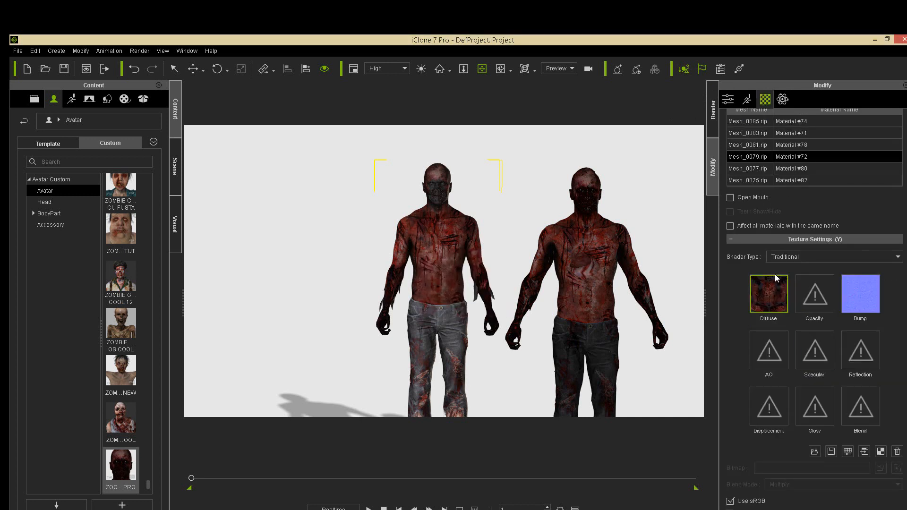
scroll(453, 277, up, 5)
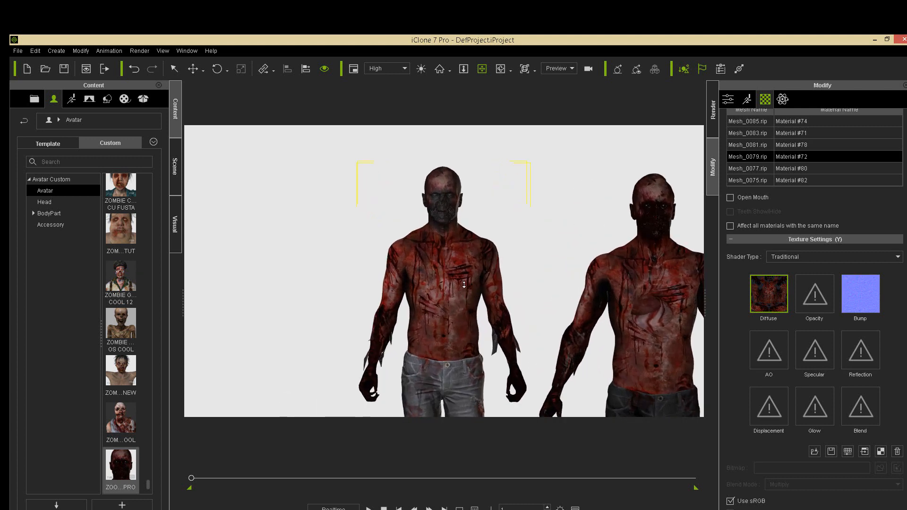
scroll(464, 284, up, 1)
drag(514, 279, 460, 272)
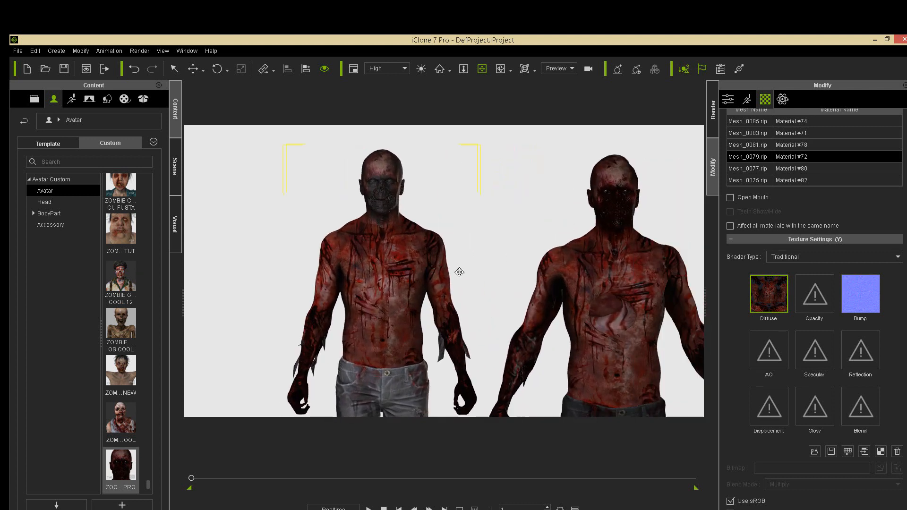
right_drag(459, 271, 481, 278)
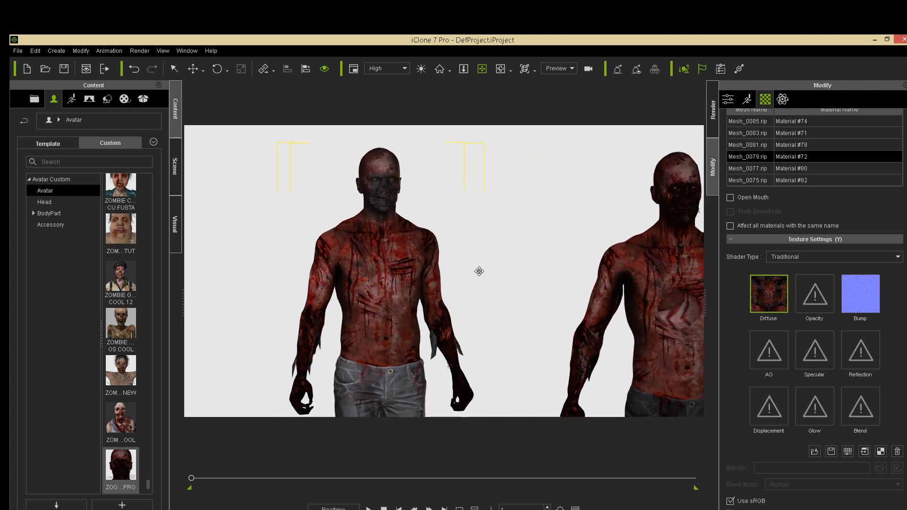
middle_drag(469, 286, 524, 320)
scroll(488, 296, up, 6)
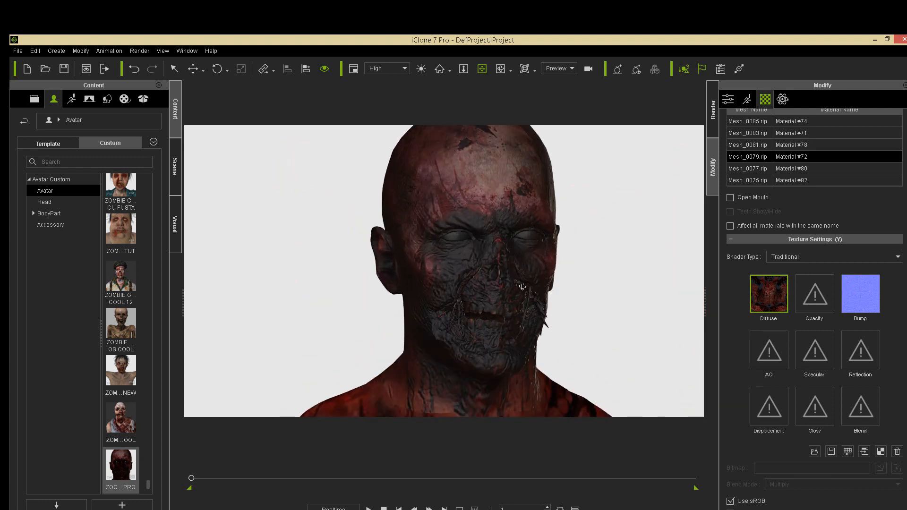
right_drag(522, 287, 597, 284)
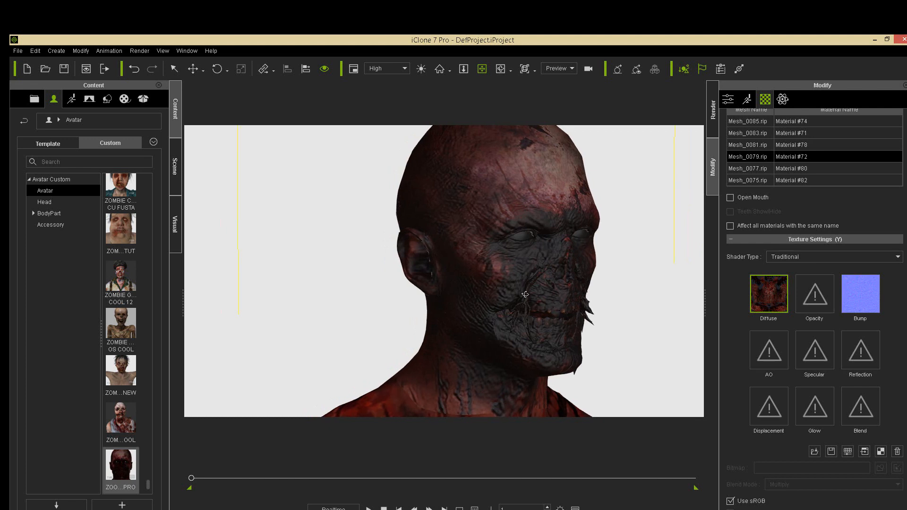
right_drag(525, 298, 496, 295)
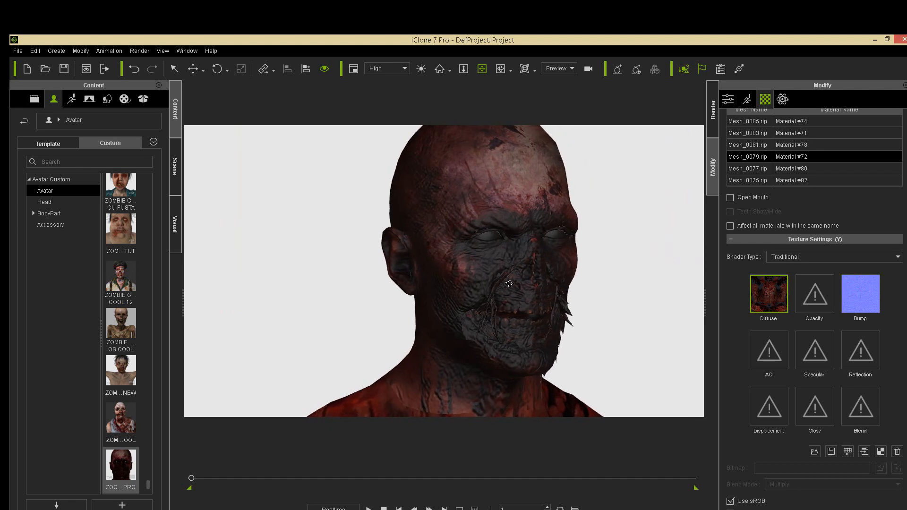
- Return the shader type of Material #72 to PBR
click(860, 344)
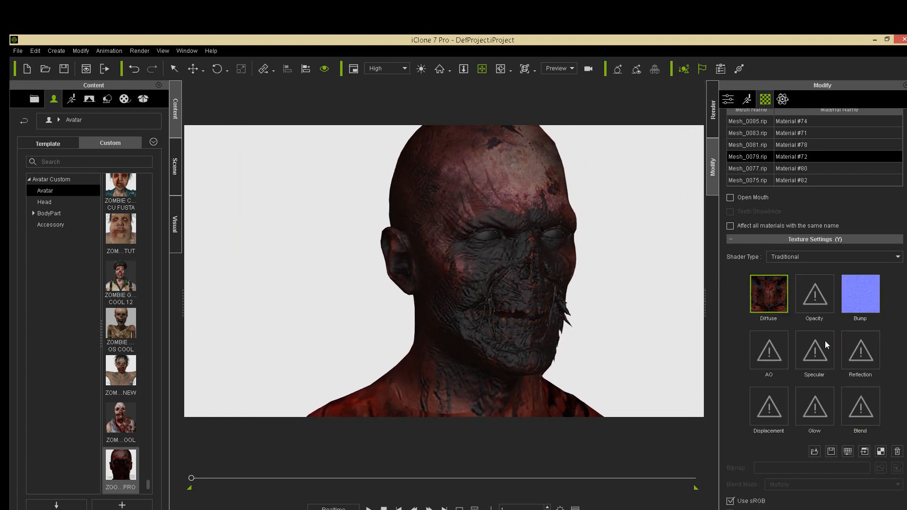
click(787, 256)
click(781, 266)
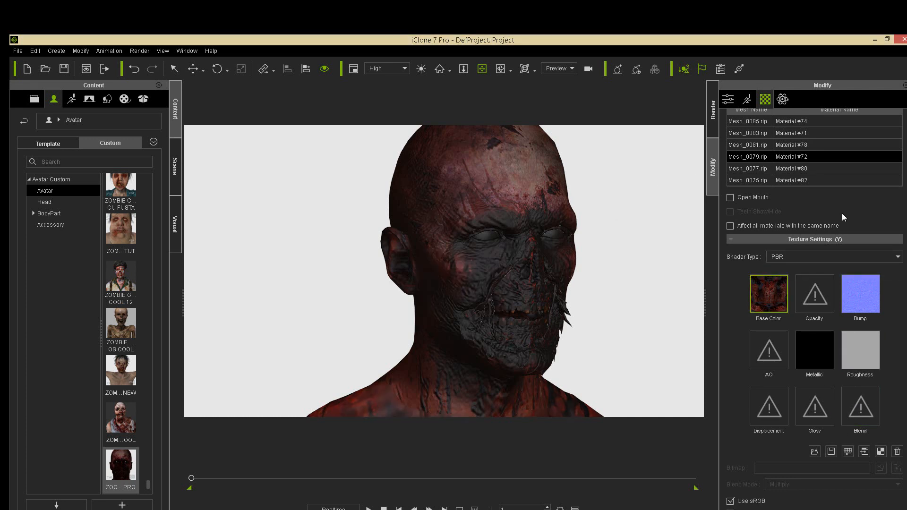
- Pick the original zombie's head material, Material #71, and lower the brightness of its Roughness map to -24
scroll(858, 154, up, 2)
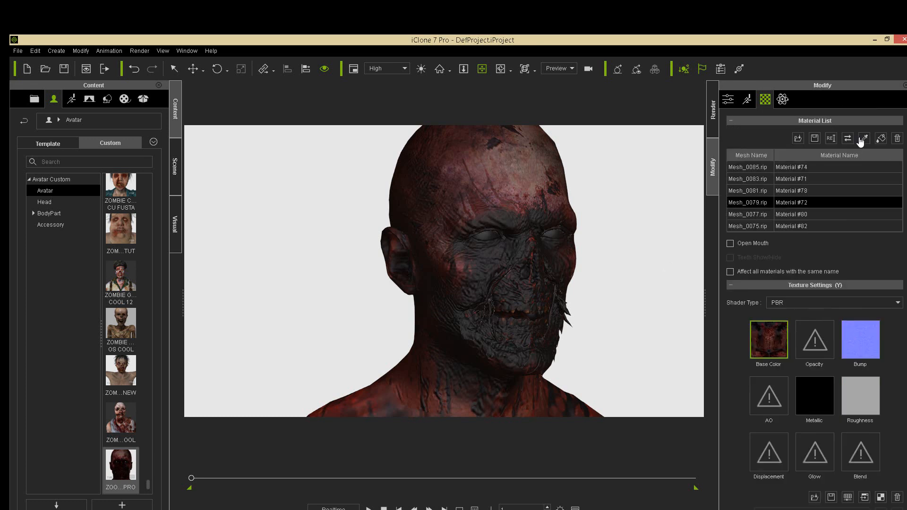
click(864, 138)
click(493, 190)
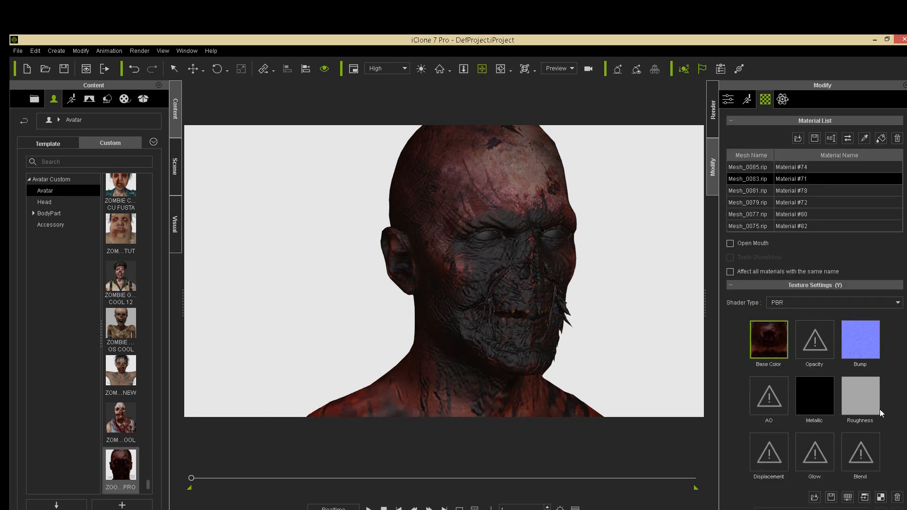
click(853, 392)
click(847, 497)
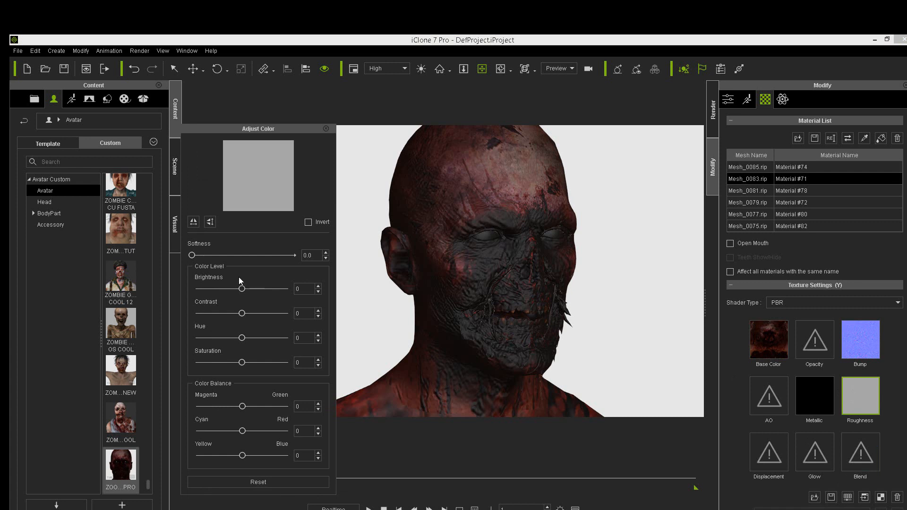
drag(242, 289, 233, 295)
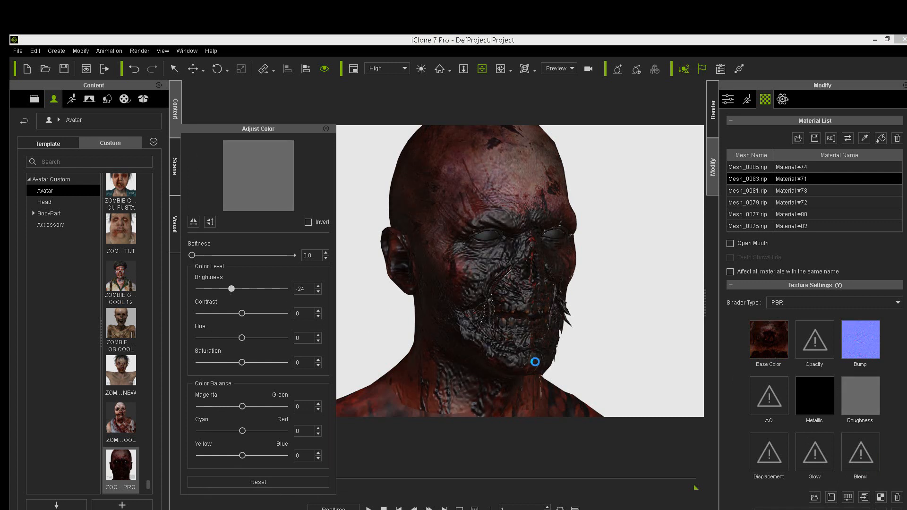
- Adjust the Metallic map of Material #71 to a brightness of about 39 and a contrast of 1
click(815, 397)
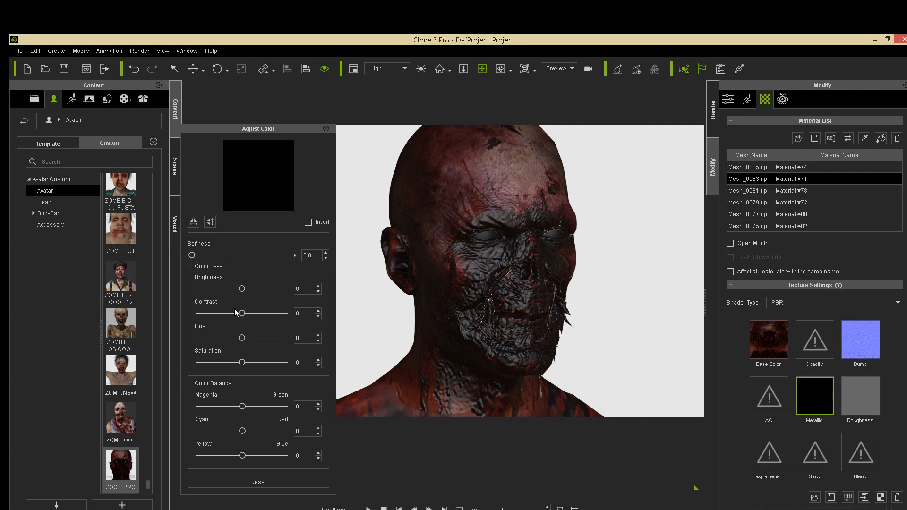
drag(242, 314, 244, 313)
drag(244, 316, 262, 293)
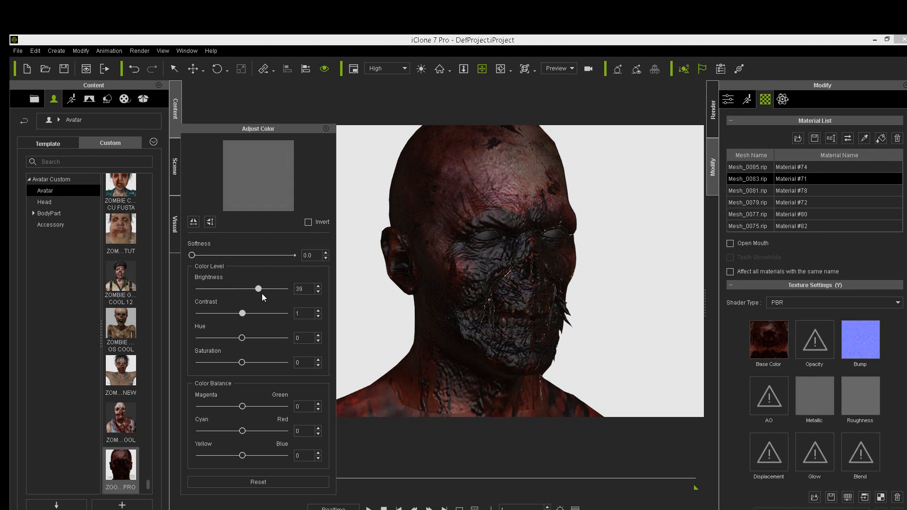
- Lower the Roughness map's brightness to -31 and check the shine on the zombie's face
click(854, 404)
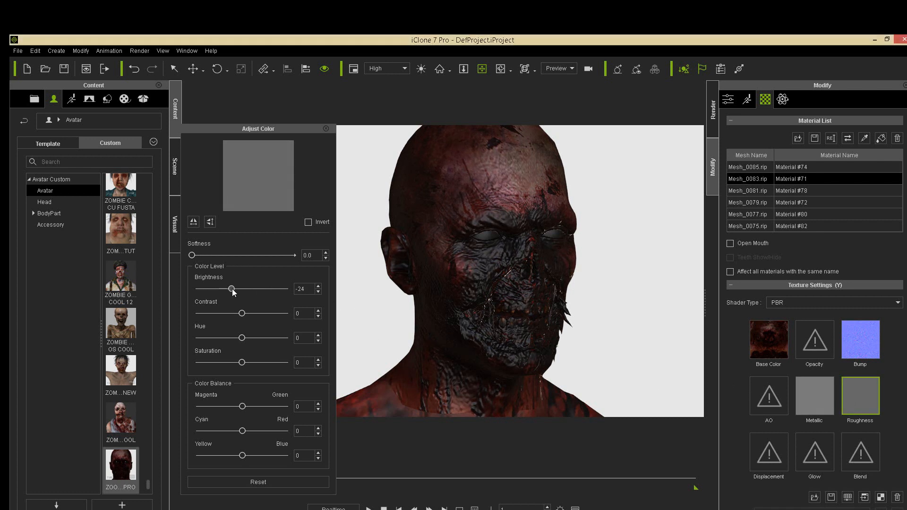
mouse_move(232, 289)
mouse_down()
mouse_move(220, 288)
mouse_move(231, 292)
mouse_up()
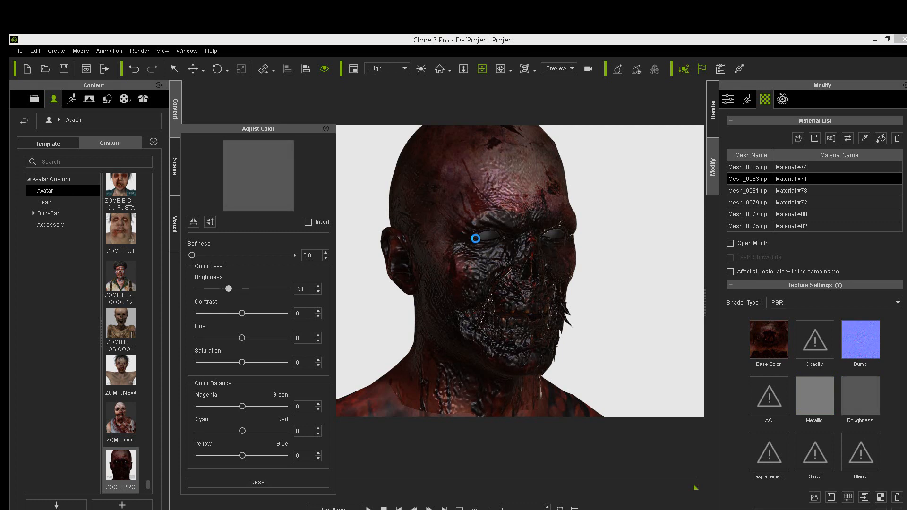
right_drag(516, 249, 509, 202)
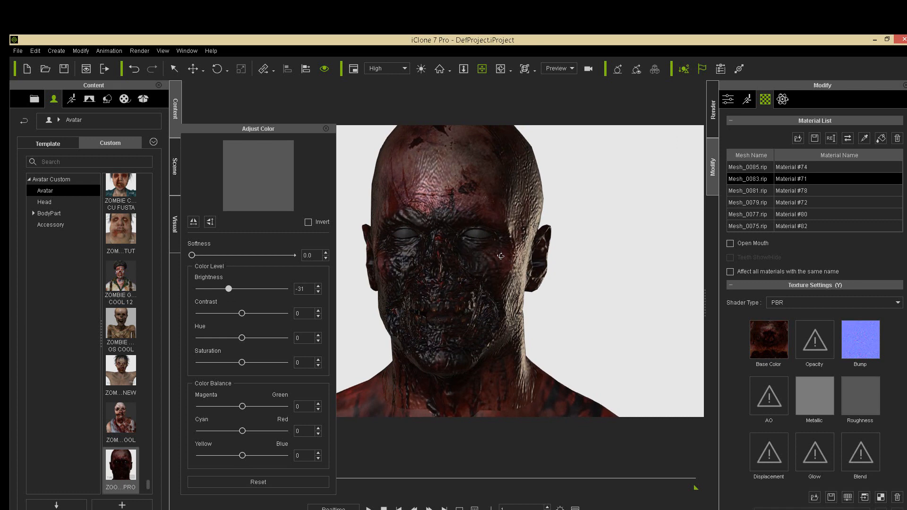
right_drag(524, 264, 276, 347)
- Try a Roughness brightness of -17, set it back to -31, and inspect the head in profile
drag(223, 285, 236, 291)
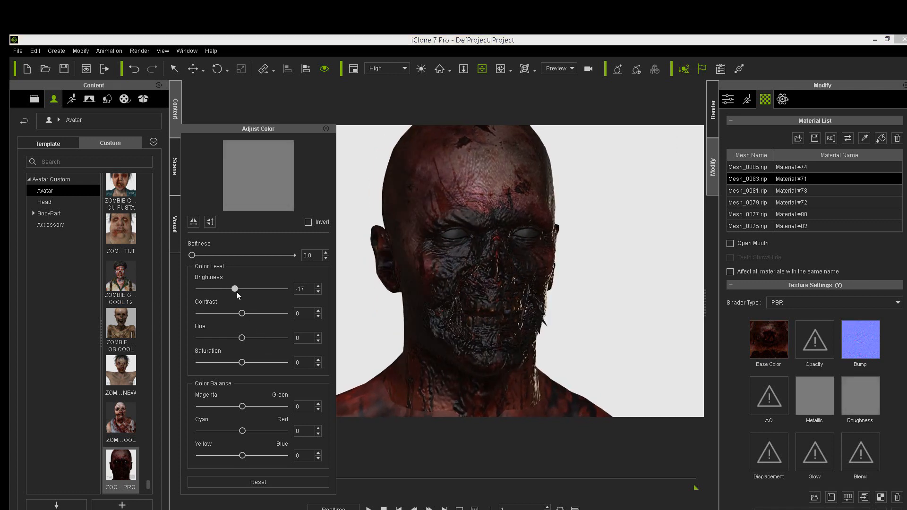
right_drag(512, 286, 458, 286)
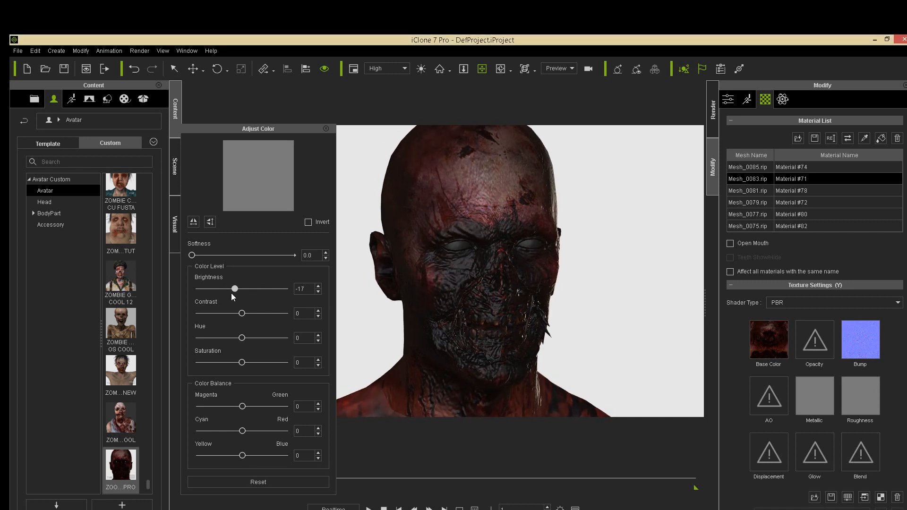
drag(235, 289, 231, 291)
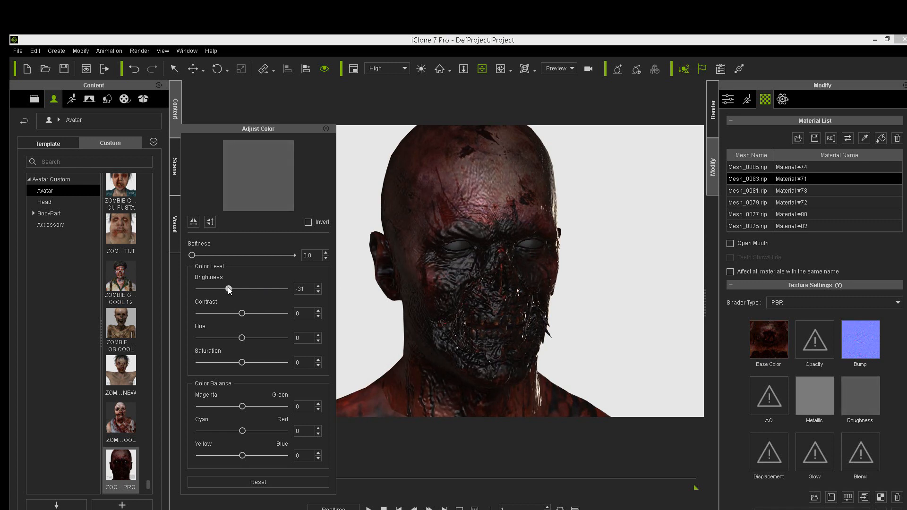
right_drag(511, 257, 654, 268)
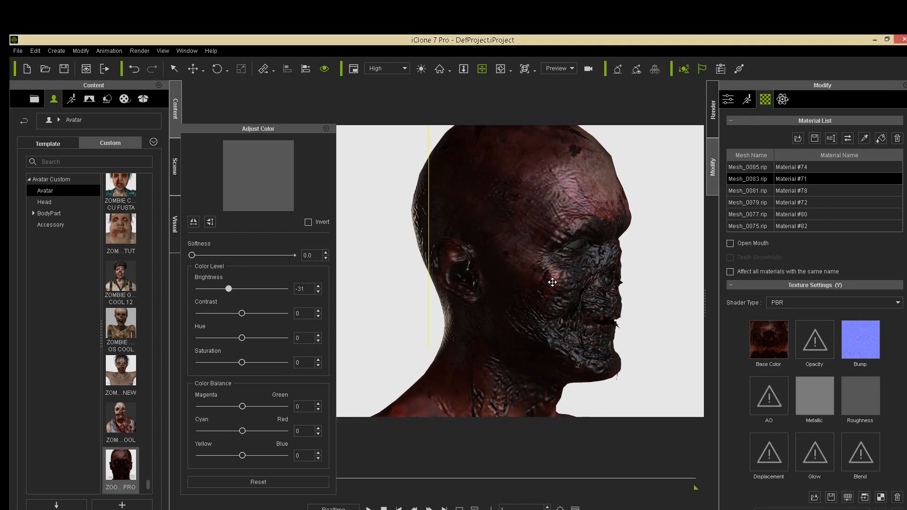
right_drag(527, 286, 475, 291)
- Select the second zombie and examine its face up close with its Traditional shader
scroll(475, 292, down, 5)
drag(470, 282, 239, 263)
drag(526, 262, 436, 257)
drag(566, 257, 415, 263)
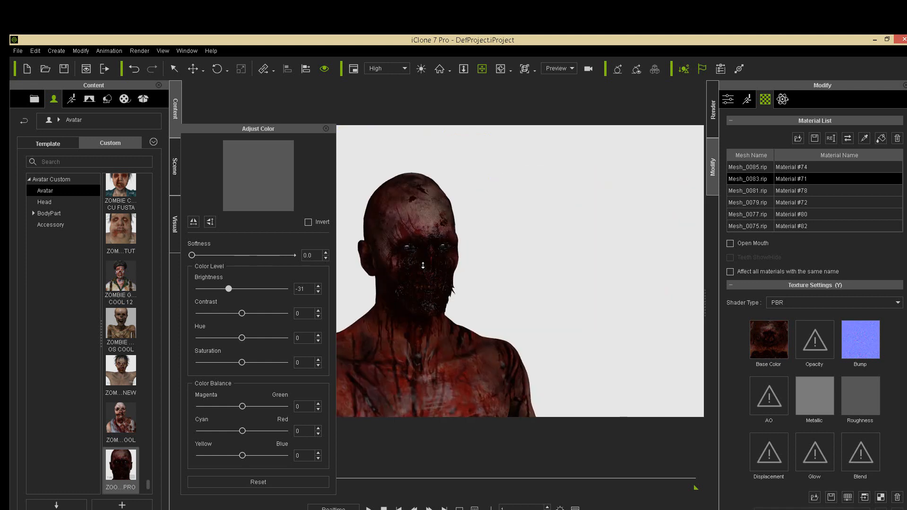
scroll(421, 263, up, 3)
right_drag(482, 272, 421, 265)
drag(421, 265, 482, 270)
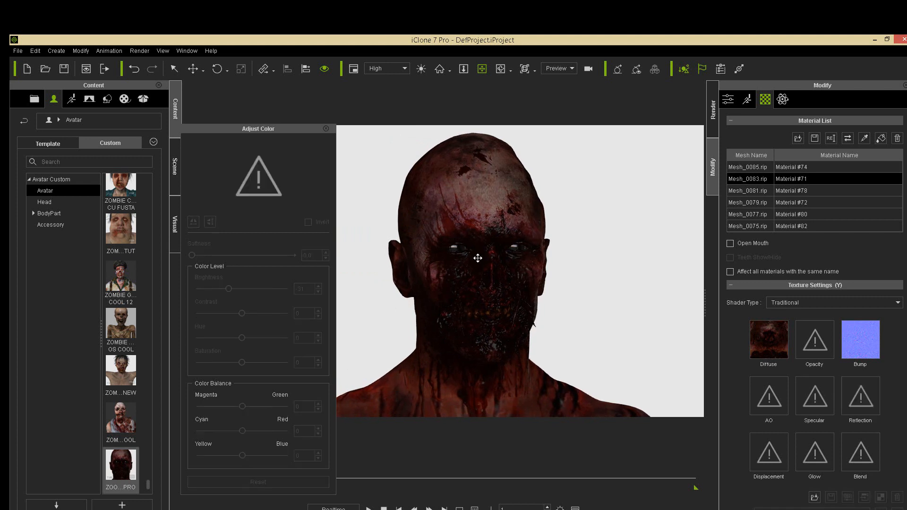
scroll(478, 257, up, 2)
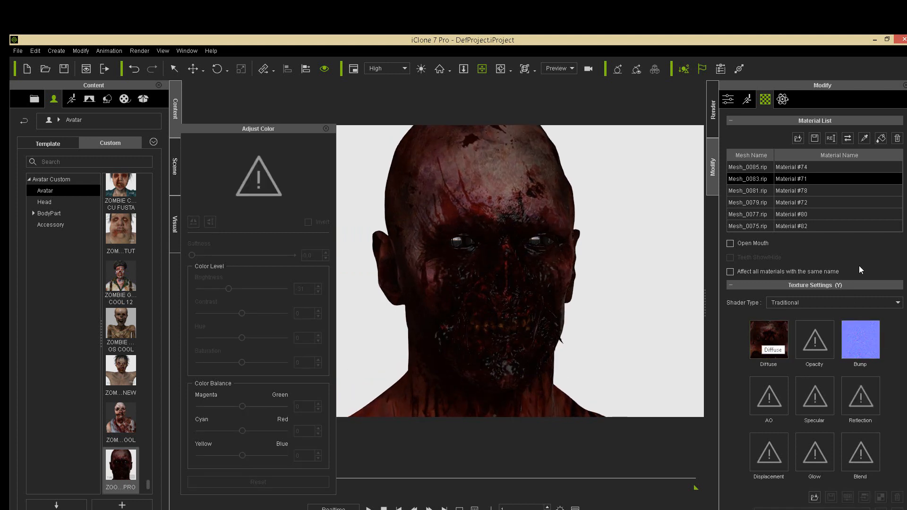
- Select the Diffuse map of the second zombie's Material #71 and set the material's Specular to 95
scroll(752, 169, down, 10)
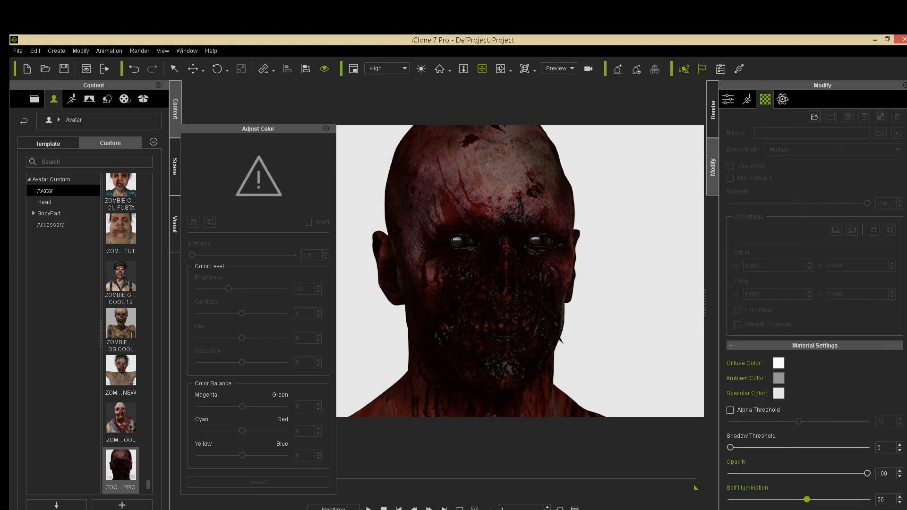
scroll(752, 168, up, 4)
click(769, 118)
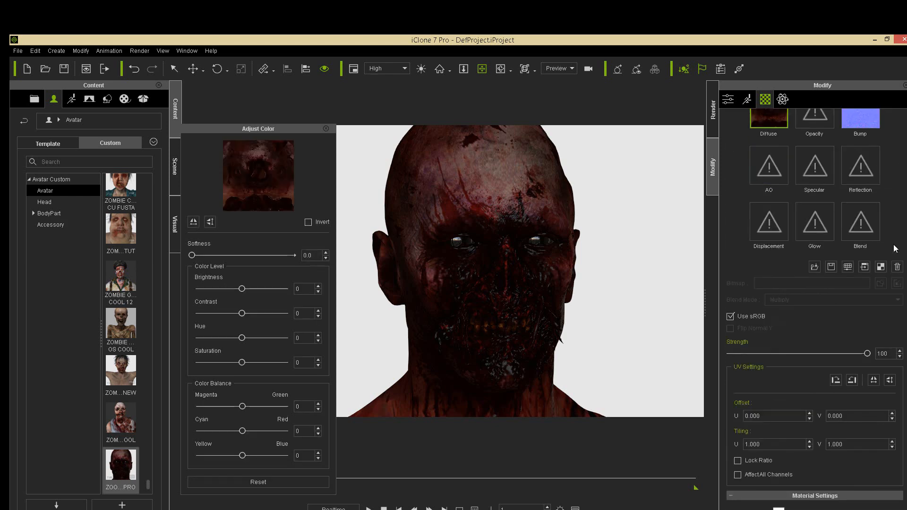
scroll(803, 213, down, 5)
scroll(738, 344, down, 5)
scroll(738, 344, up, 1)
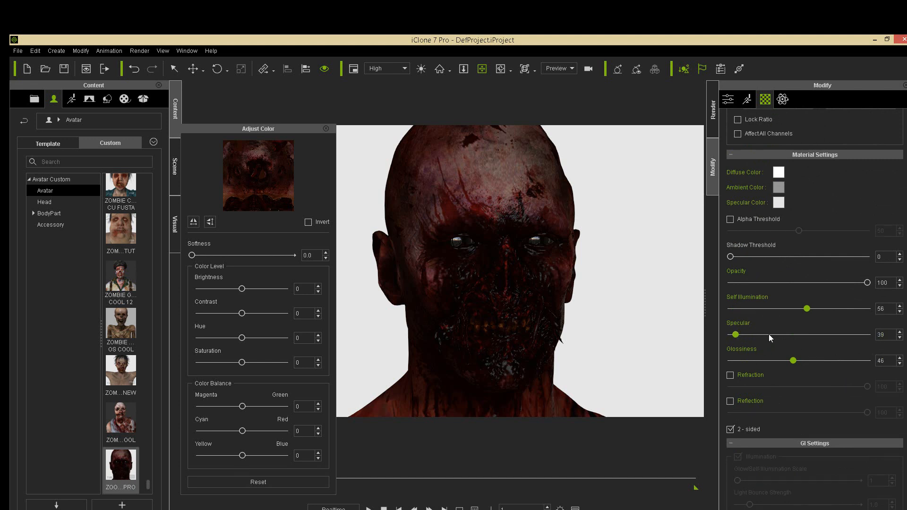
mouse_move(735, 334)
mouse_down()
mouse_move(714, 333)
mouse_move(743, 336)
mouse_up()
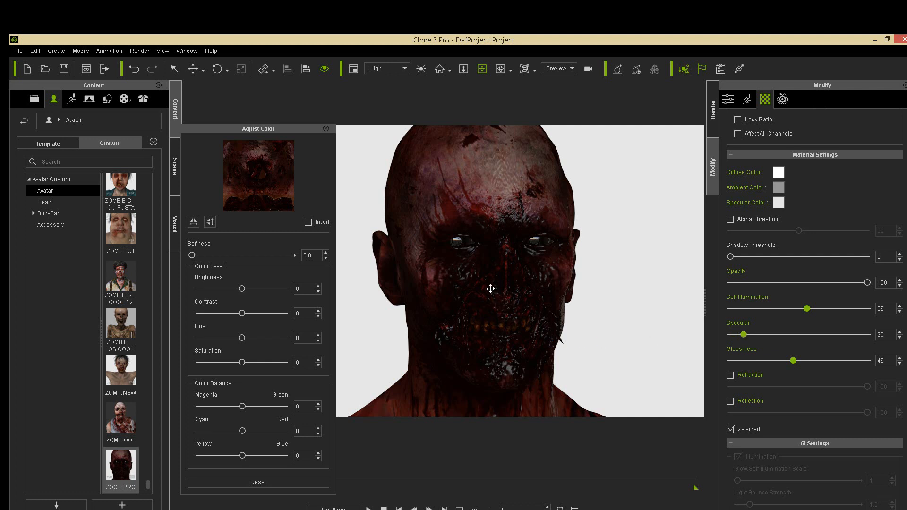
- Inspect the original zombie's face in profile and three-quarter view for comparison, and close the Adjust Color settings
right_drag(490, 289, 546, 220)
right_drag(570, 190, 529, 302)
right_drag(589, 303, 581, 336)
scroll(581, 335, up, 5)
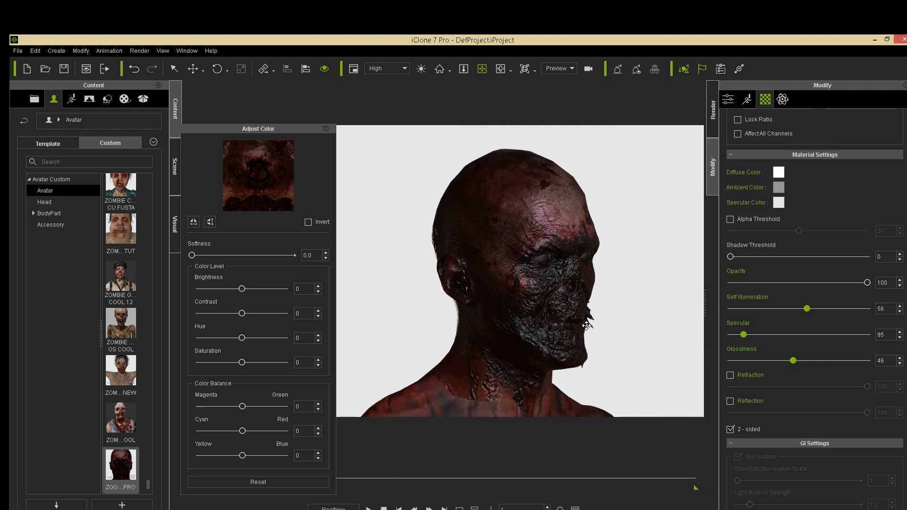
drag(588, 328, 595, 304)
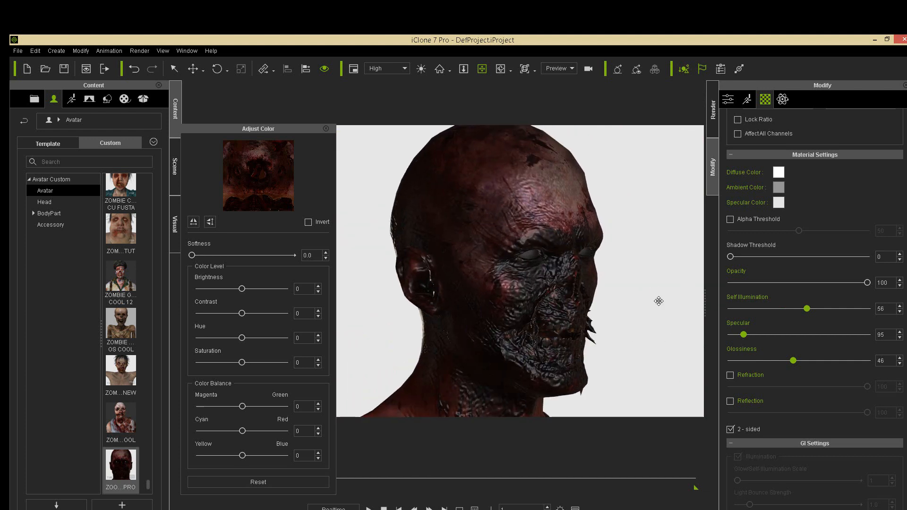
mouse_move(536, 271)
right_down()
mouse_move(452, 248)
mouse_move(520, 261)
mouse_move(526, 292)
mouse_move(613, 307)
mouse_move(446, 293)
mouse_move(529, 271)
right_up()
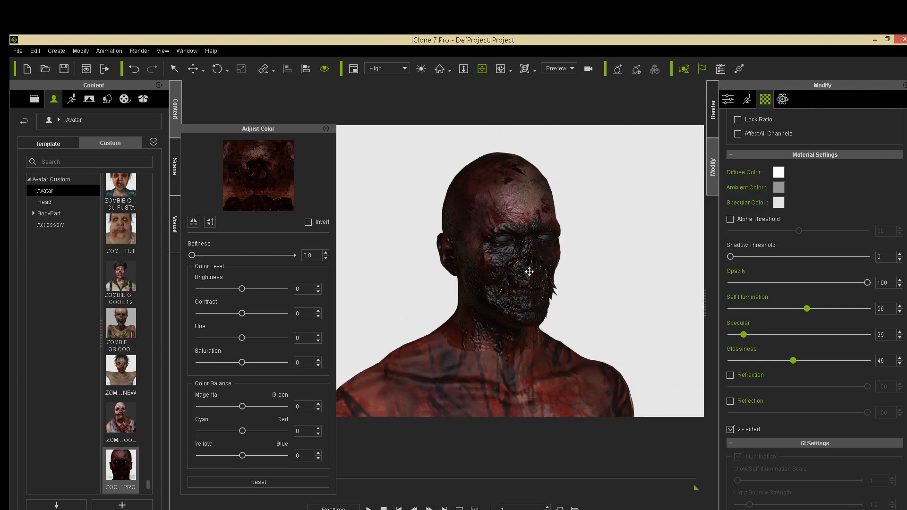
drag(512, 261, 441, 282)
click(327, 127)
scroll(441, 282, up, 3)
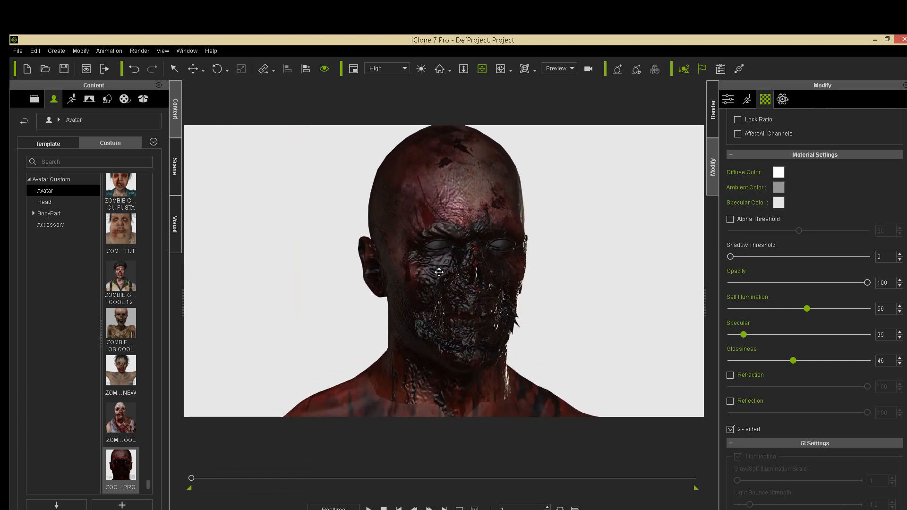
- Try the Group 1_Up, Group 2_Up and Turn Jaw Up/Down morphs on the zombie's face in the Face Key editor
click(748, 99)
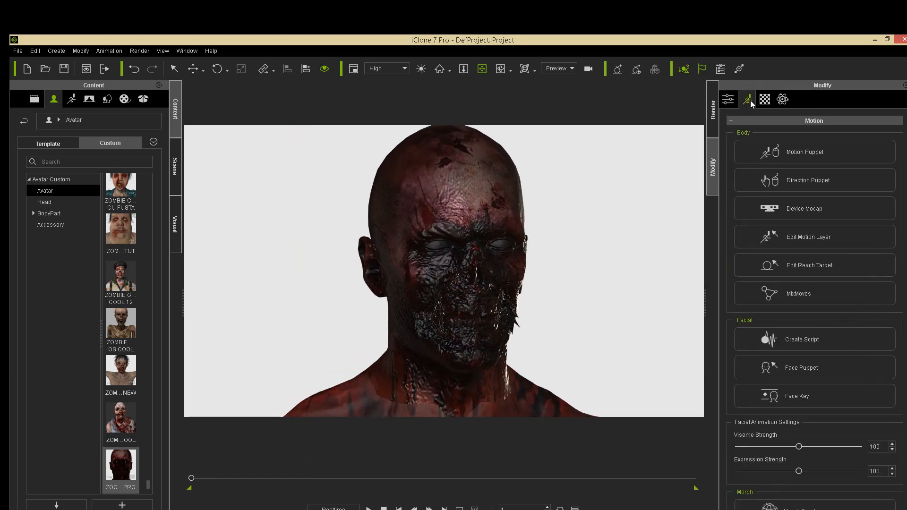
click(814, 396)
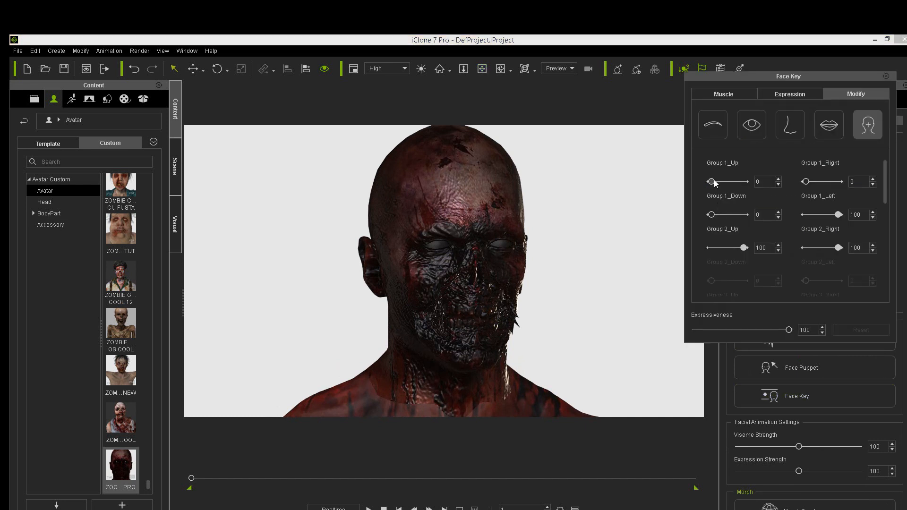
drag(763, 184, 670, 190)
drag(744, 249, 742, 249)
click(835, 126)
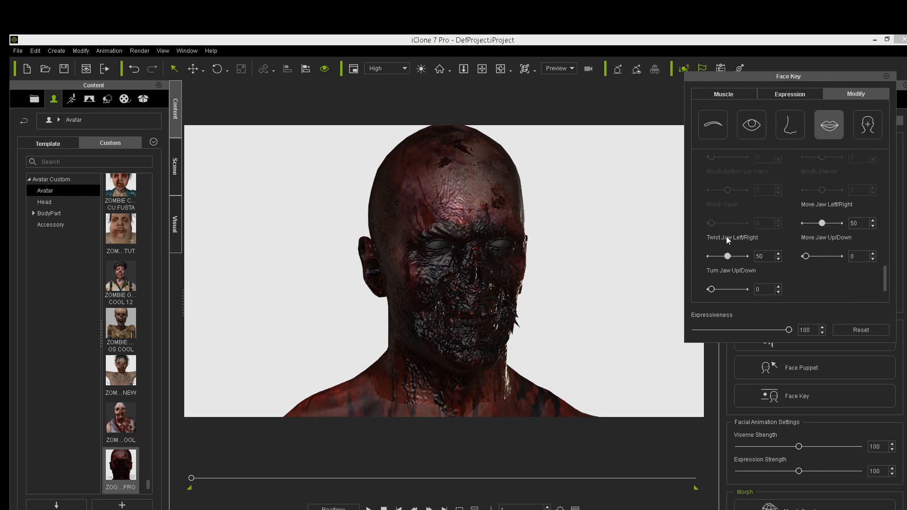
drag(710, 290, 743, 290)
click(886, 76)
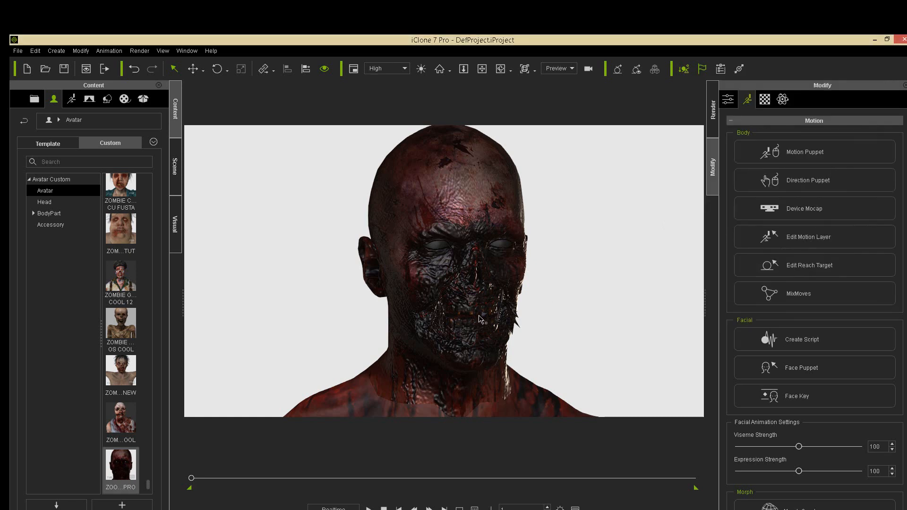
- Bring the other zombie into view and examine its face and shoulders up close from the front
click(479, 72)
right_drag(500, 196, 477, 241)
scroll(478, 243, down, 5)
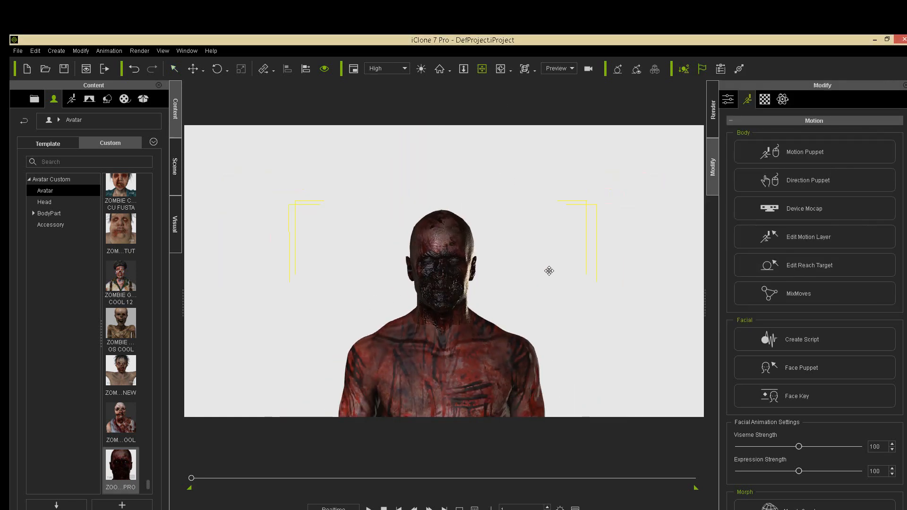
drag(548, 271, 486, 237)
scroll(510, 218, up, 3)
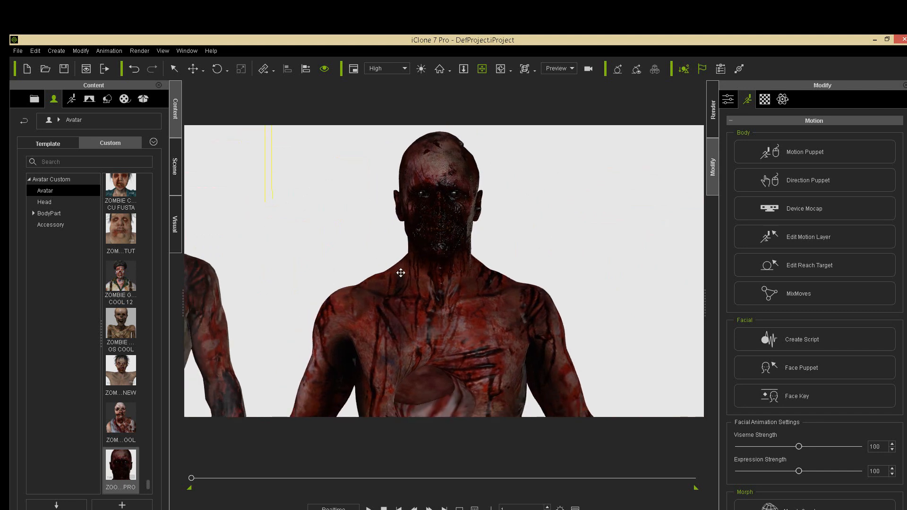
right_drag(401, 273, 471, 287)
drag(499, 219, 479, 251)
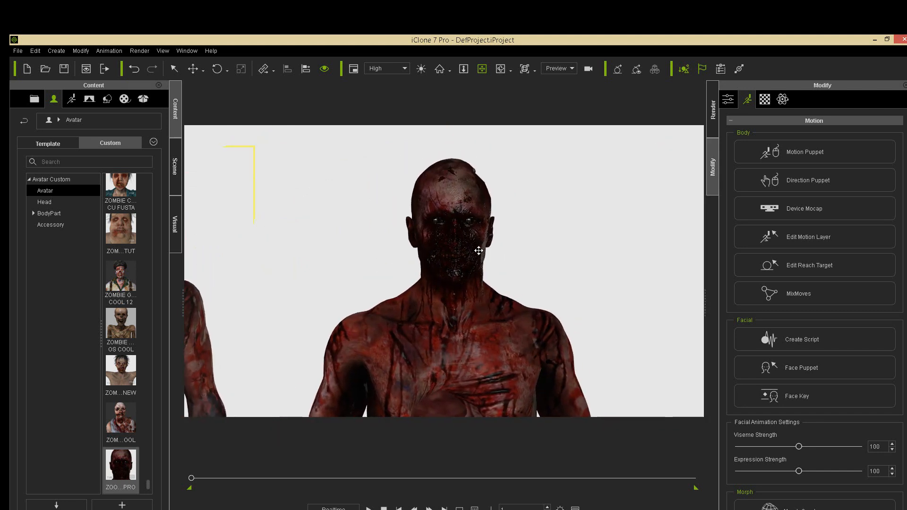
scroll(479, 248, up, 5)
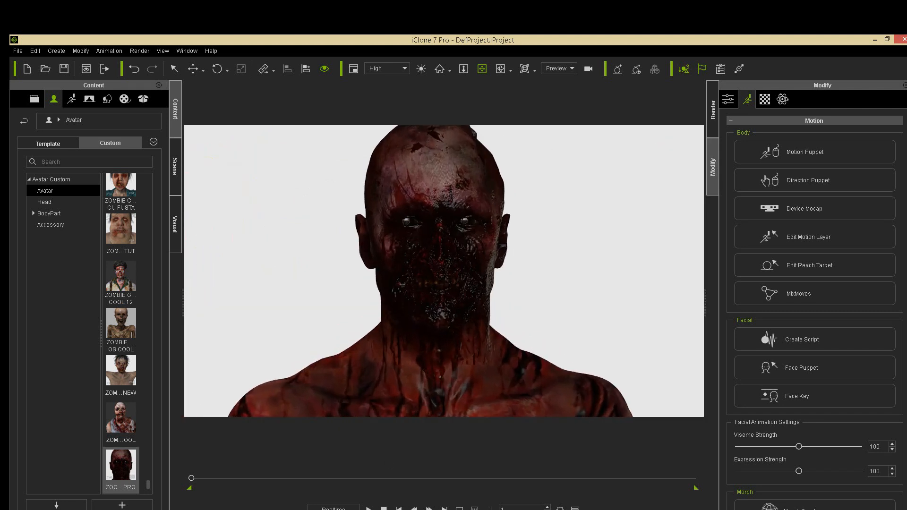
- Play the animation and inspect the zombie's facial shading from slightly different angles and distances
key(space)
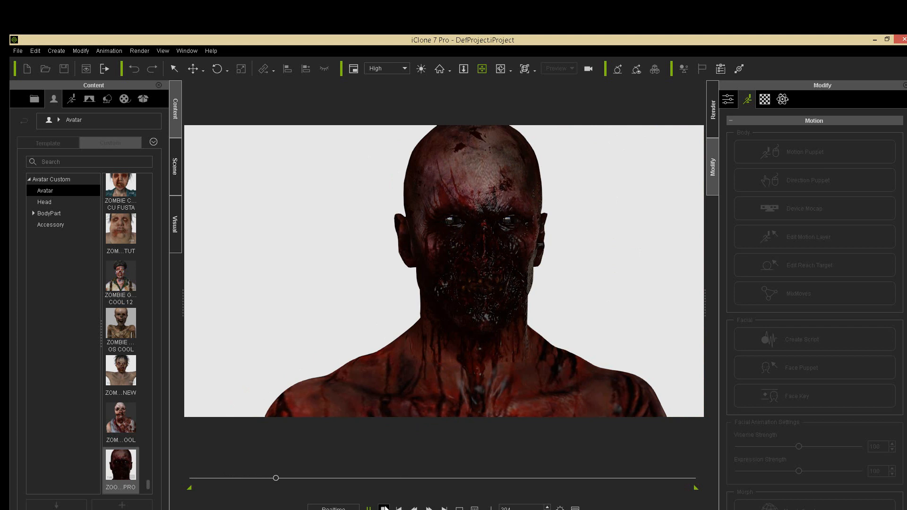
drag(477, 312, 437, 327)
right_drag(427, 320, 533, 342)
scroll(502, 323, up, 3)
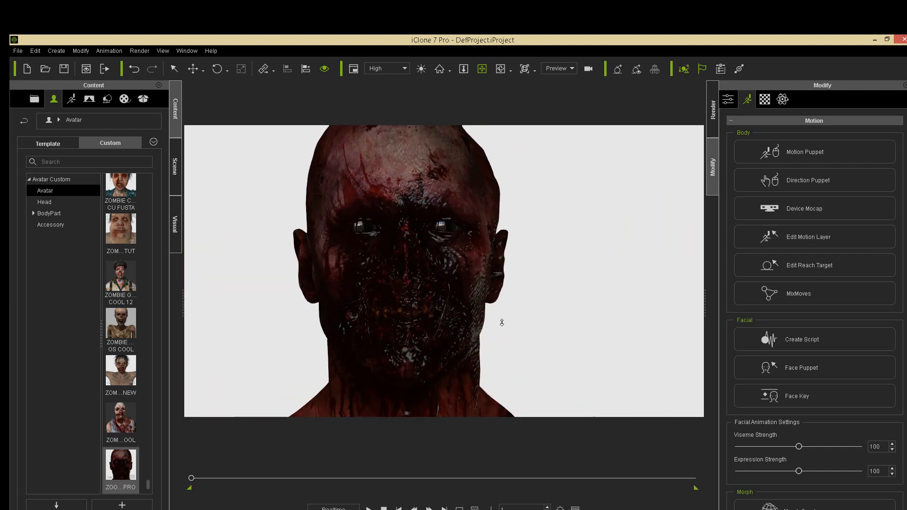
right_drag(465, 346, 414, 300)
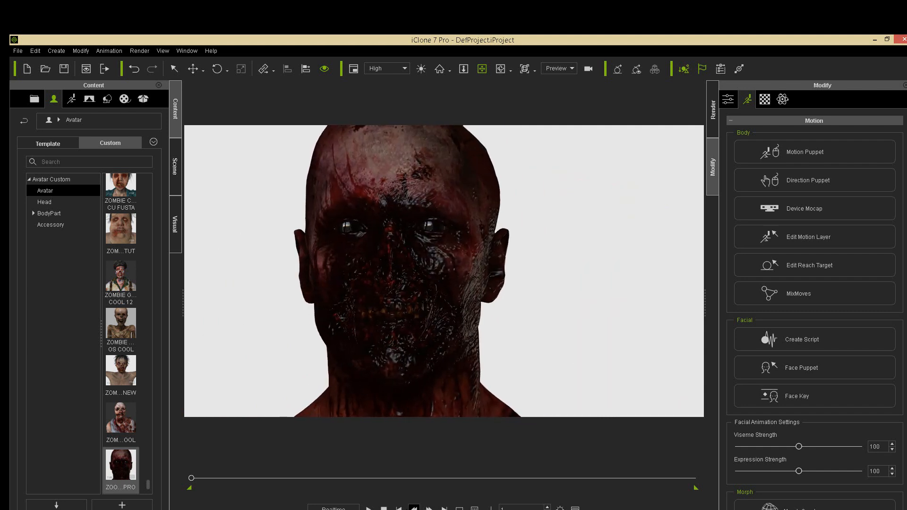
scroll(425, 336, down, 5)
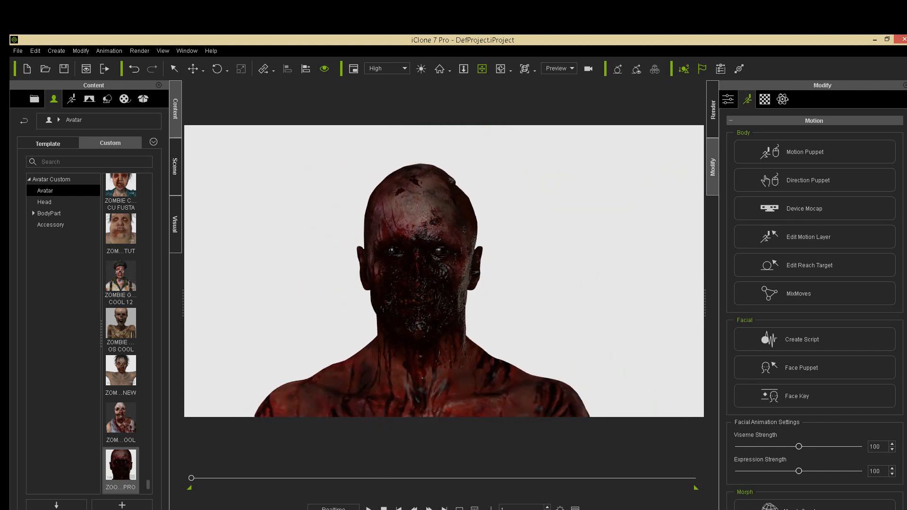
click(326, 509)
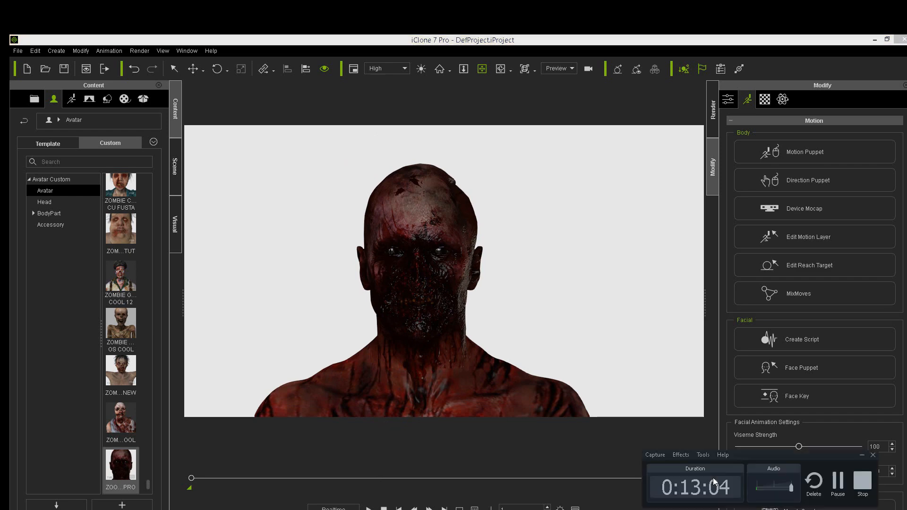